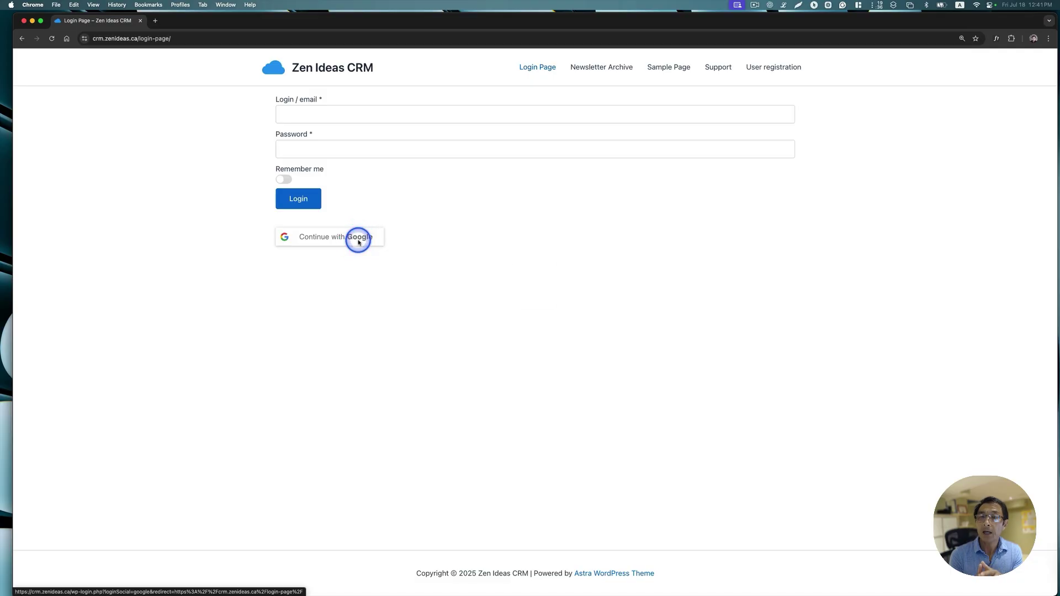
- Sign in through Continue with Google with the chosen account and open the Plugins page
{"action": "left_click", "coordinate": [358, 244]}
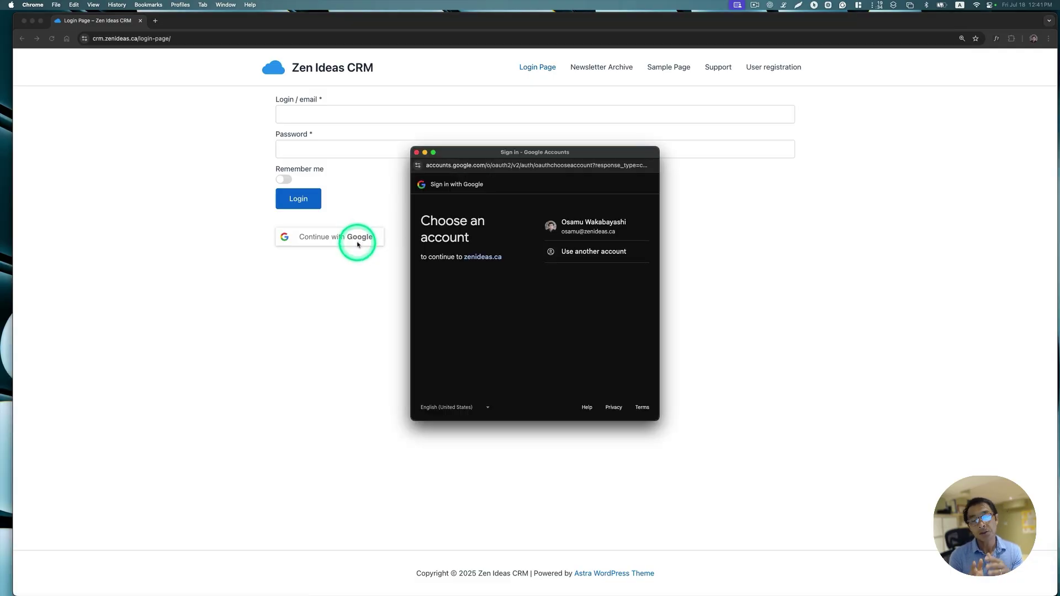
{"action": "left_click", "coordinate": [584, 231]}
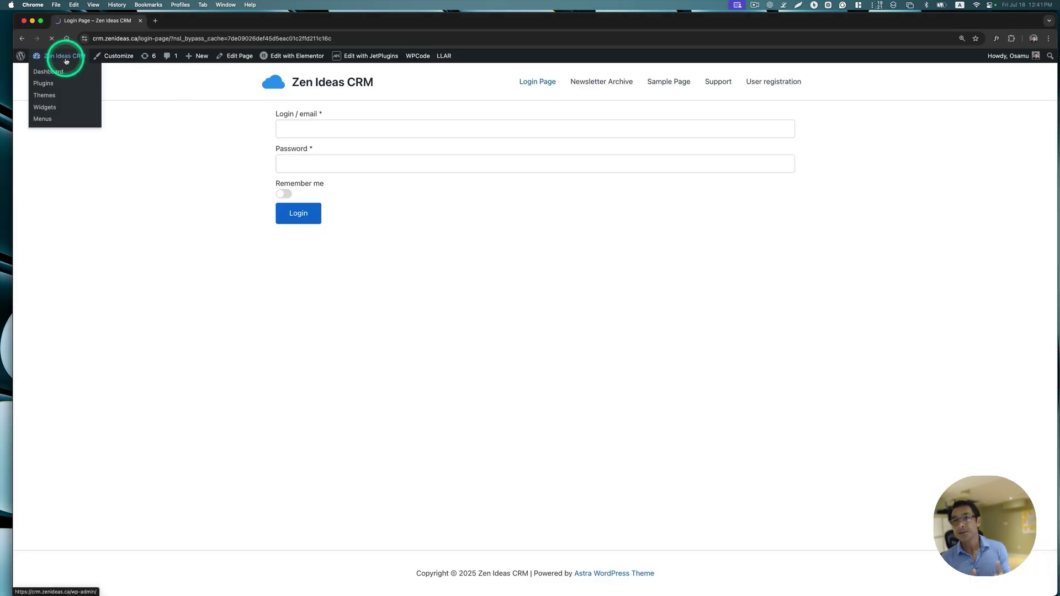
{"action": "left_click", "coordinate": [61, 52]}
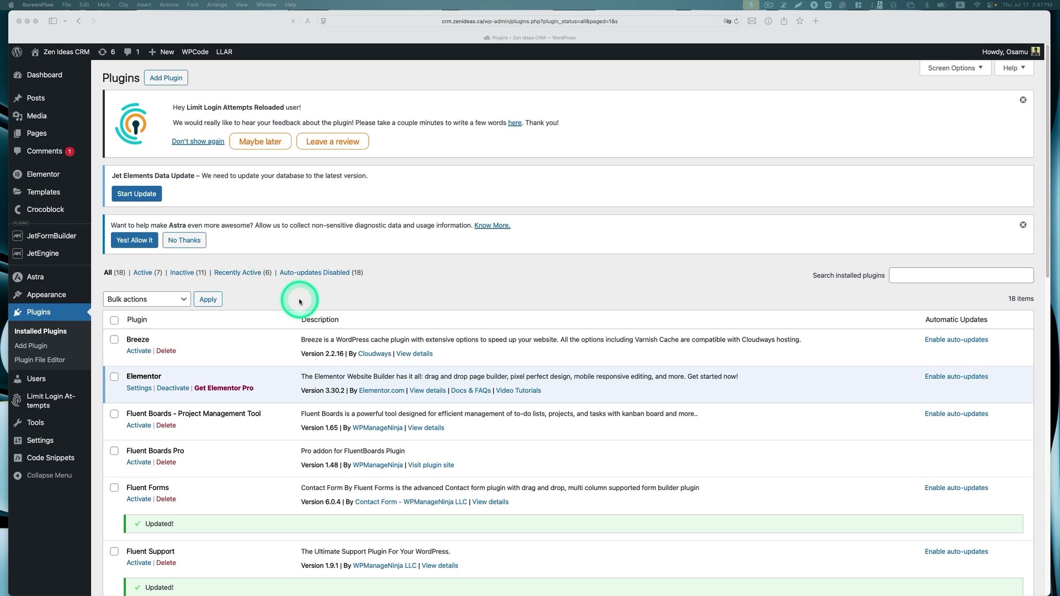
- Search Add Plugins for 'Nextend Social Login', then install and activate it
{"action": "left_click", "coordinate": [300, 302]}
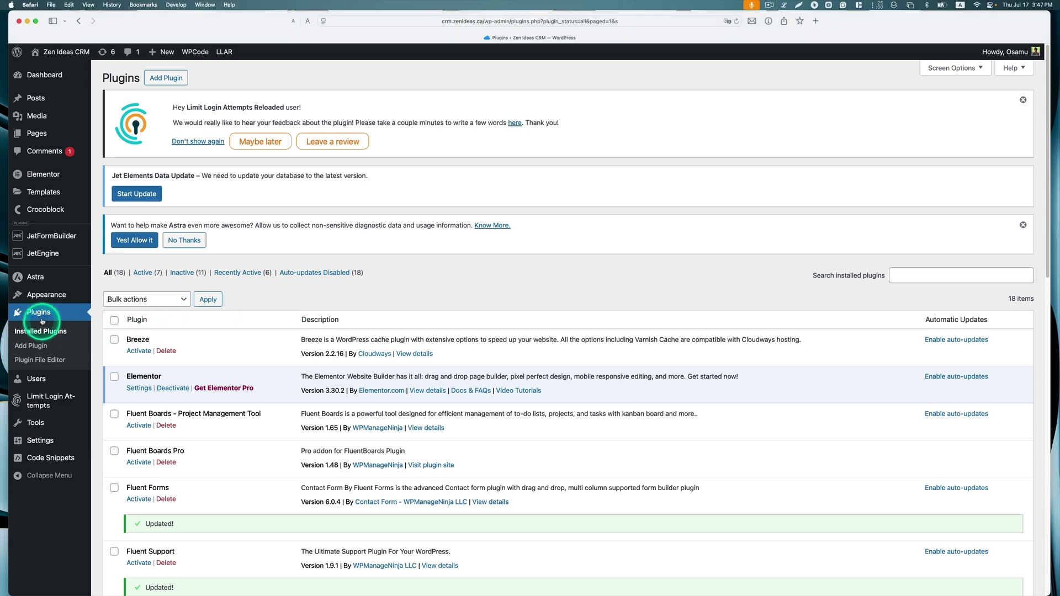
{"action": "left_click", "coordinate": [165, 78]}
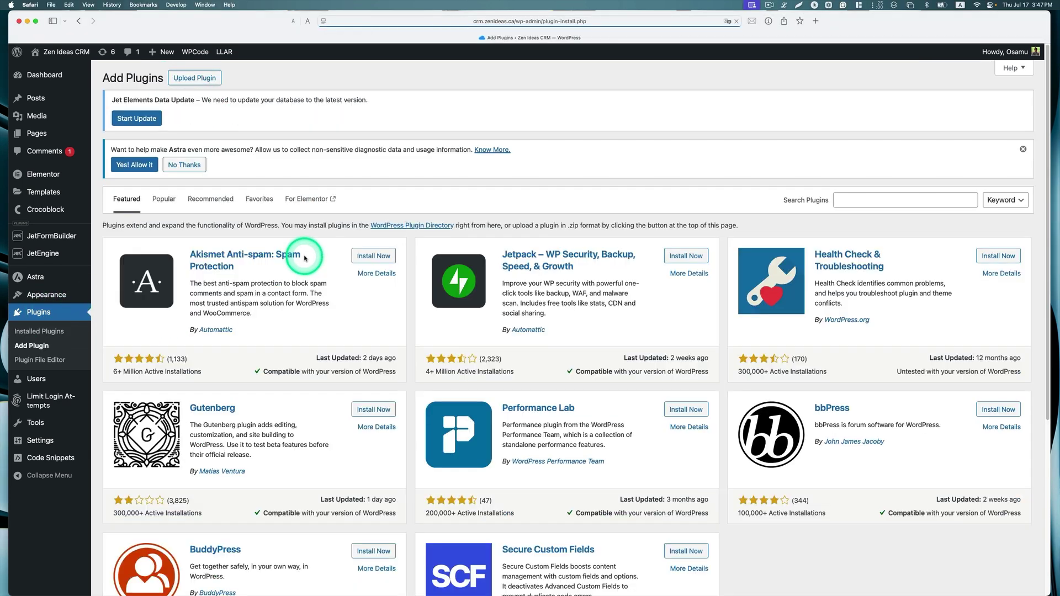
{"action": "left_click", "coordinate": [845, 200]}
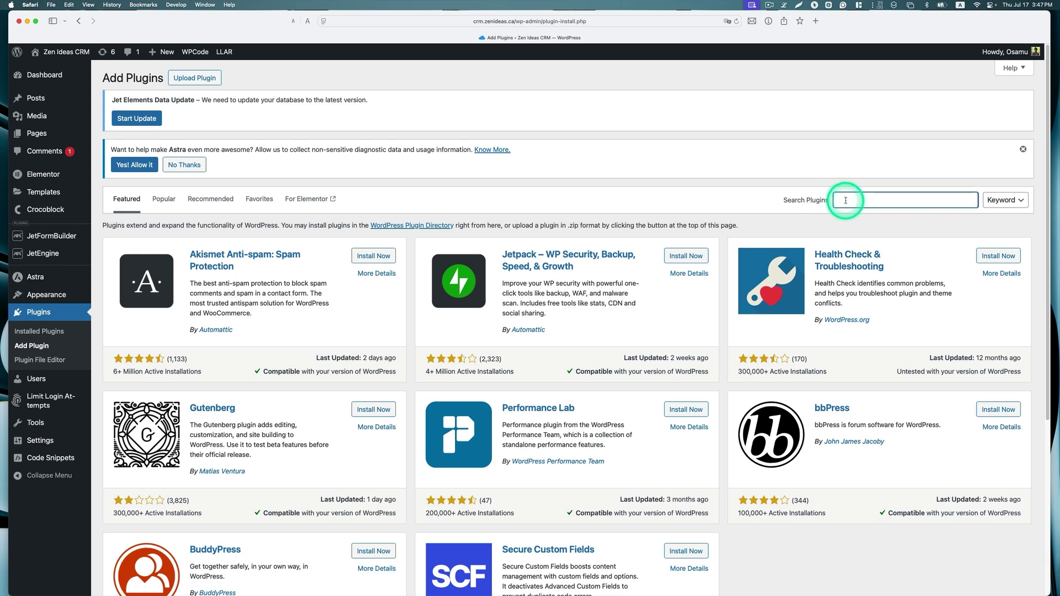
{"action": "type", "text": "Nextend Social Login."}
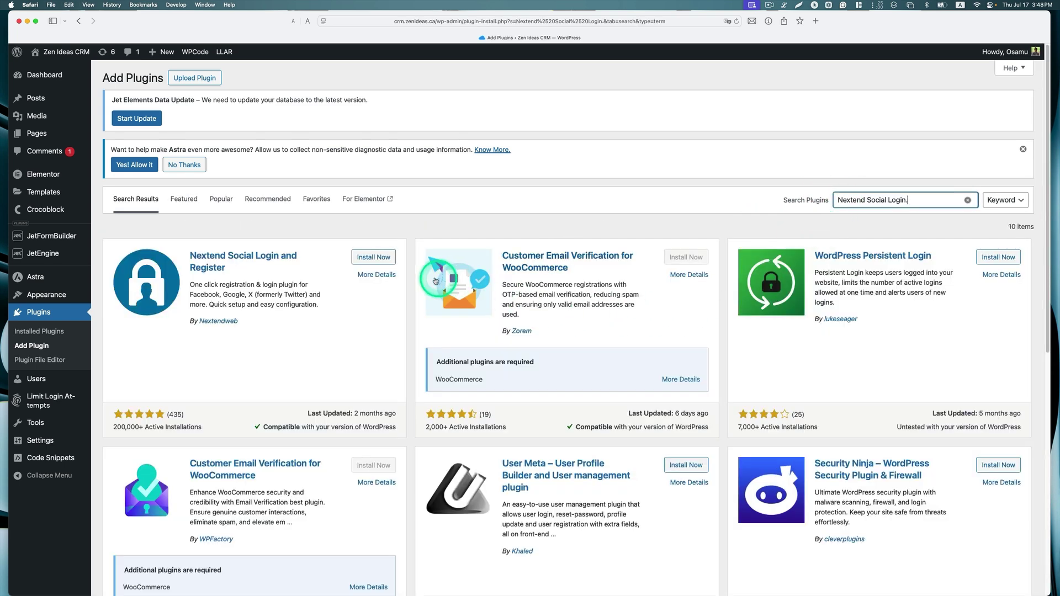
{"action": "left_click", "coordinate": [378, 259]}
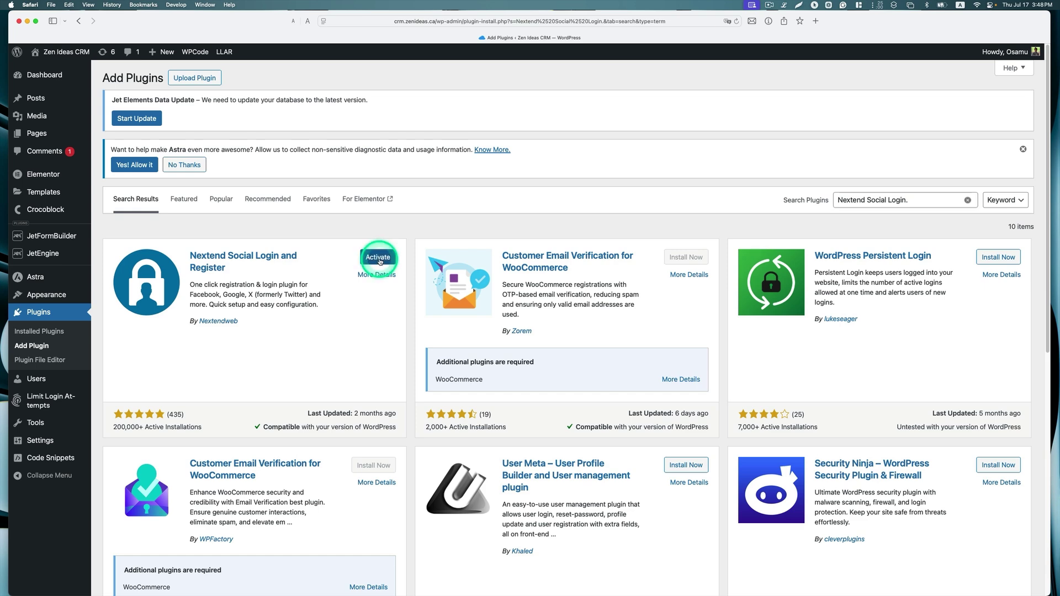
{"action": "left_click", "coordinate": [379, 258]}
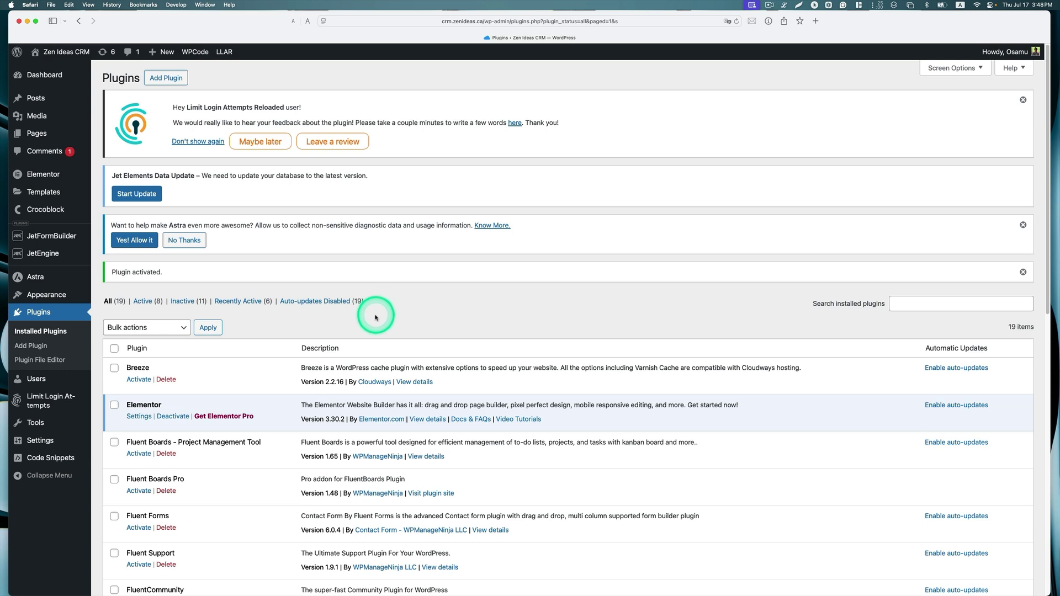
- Open Settings > Nextend Social Login and scroll through the Facebook, Google and X provider cards
{"action": "mouse_move", "coordinate": [66, 442]}
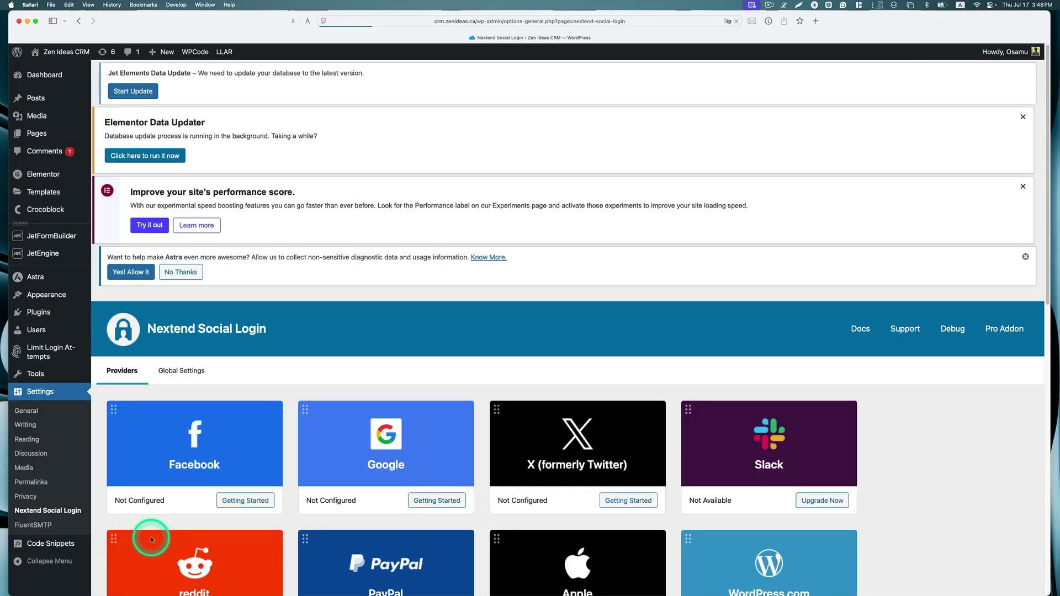
{"action": "scroll", "coordinate": [343, 437], "scroll_direction": "down", "scroll_amount": 3}
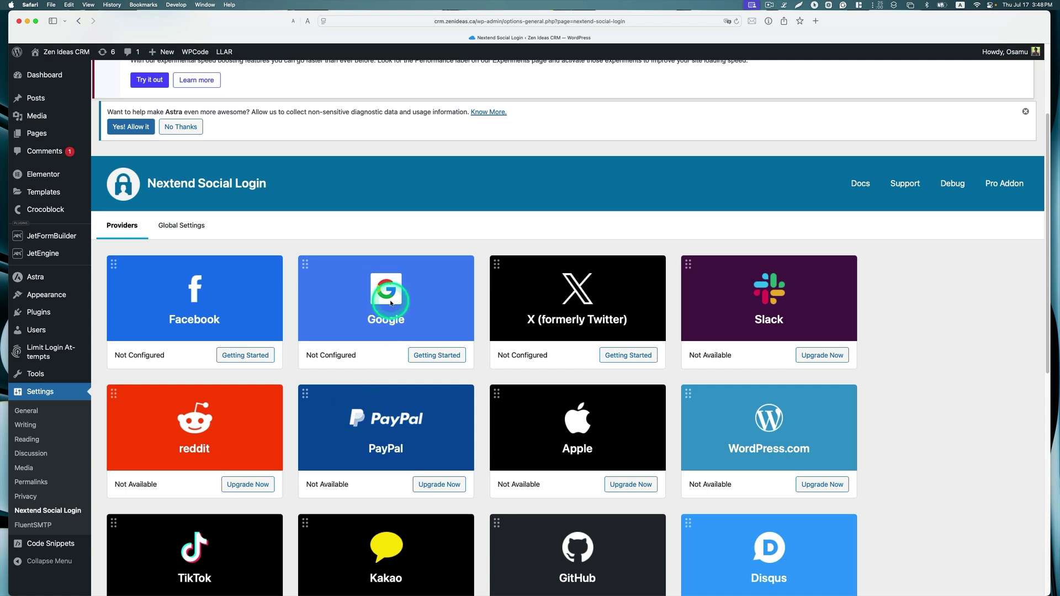
{"action": "scroll", "coordinate": [591, 418], "scroll_direction": "down", "scroll_amount": 1}
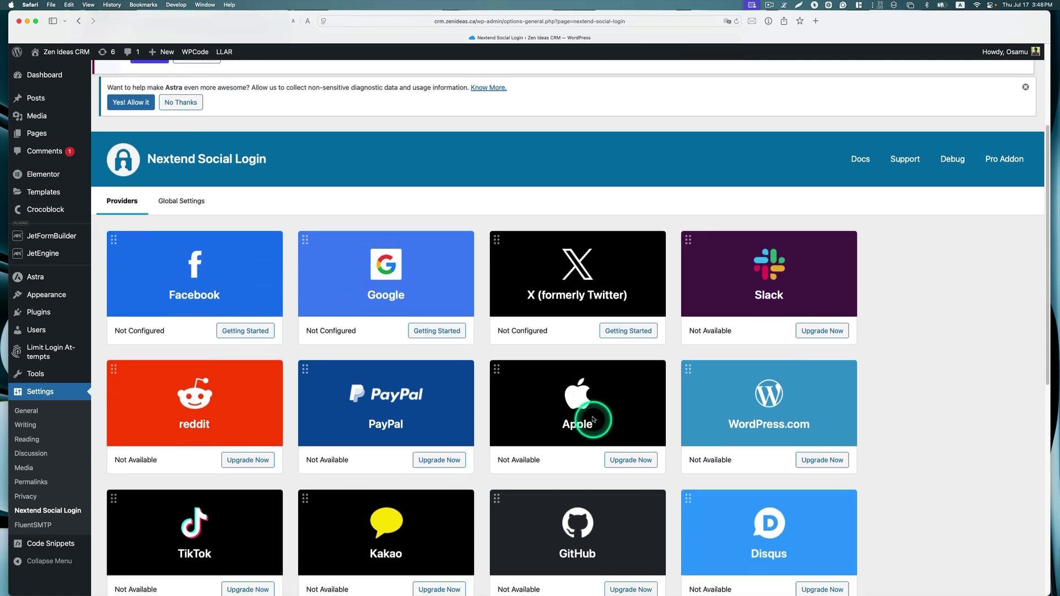
{"action": "scroll", "coordinate": [591, 414], "scroll_direction": "up", "scroll_amount": 2}
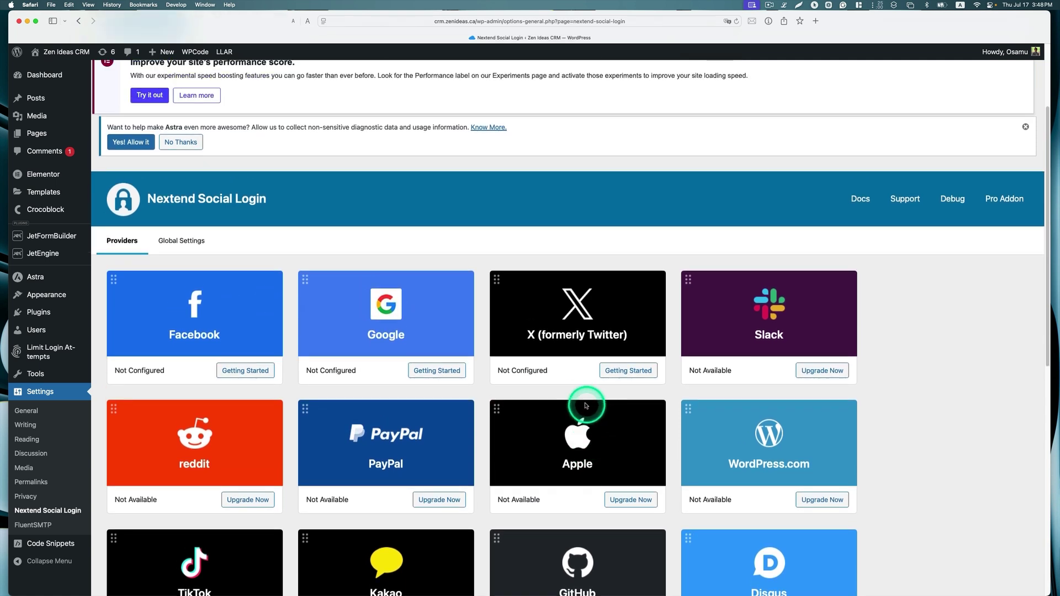
- Open the Google provider's Getting Started page and read through the Create Google App steps
{"action": "left_click", "coordinate": [435, 374]}
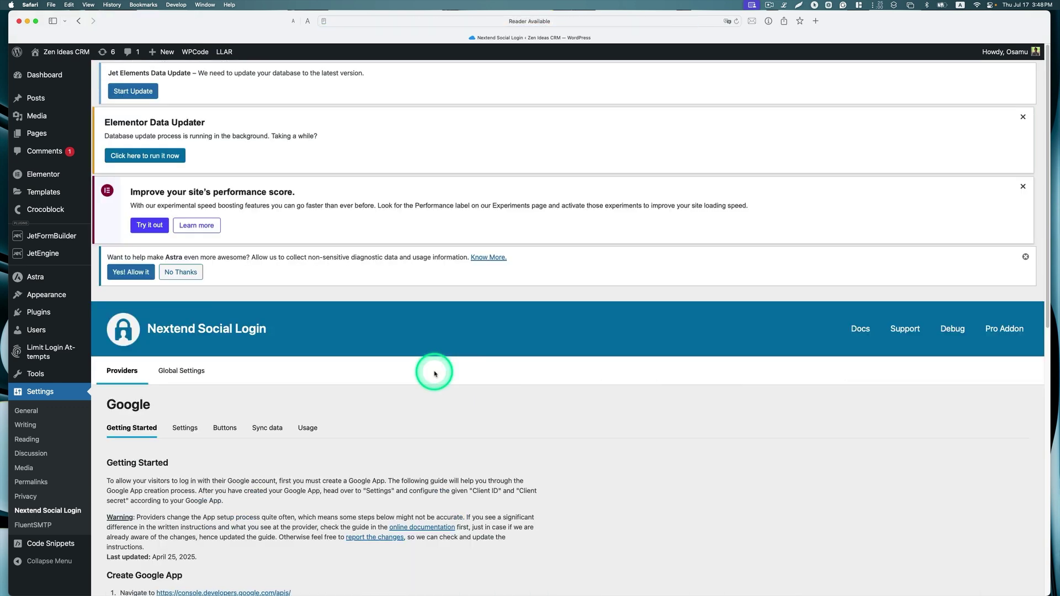
{"action": "scroll", "coordinate": [366, 334], "scroll_direction": "down", "scroll_amount": 10}
{"action": "scroll", "coordinate": [365, 334], "scroll_direction": "down", "scroll_amount": 3}
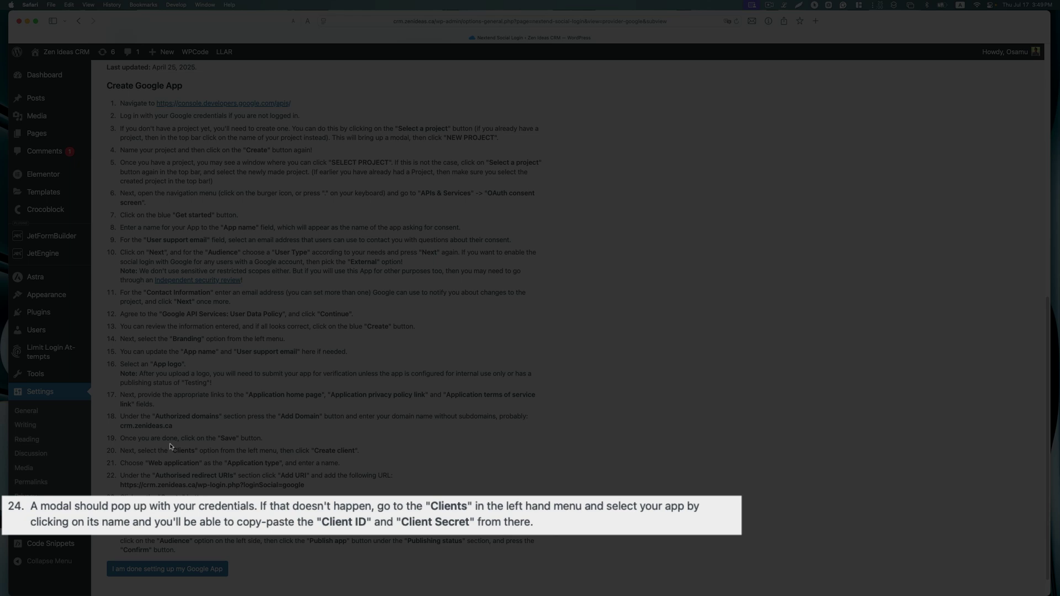
{"action": "scroll", "coordinate": [298, 378], "scroll_direction": "up", "scroll_amount": 4}
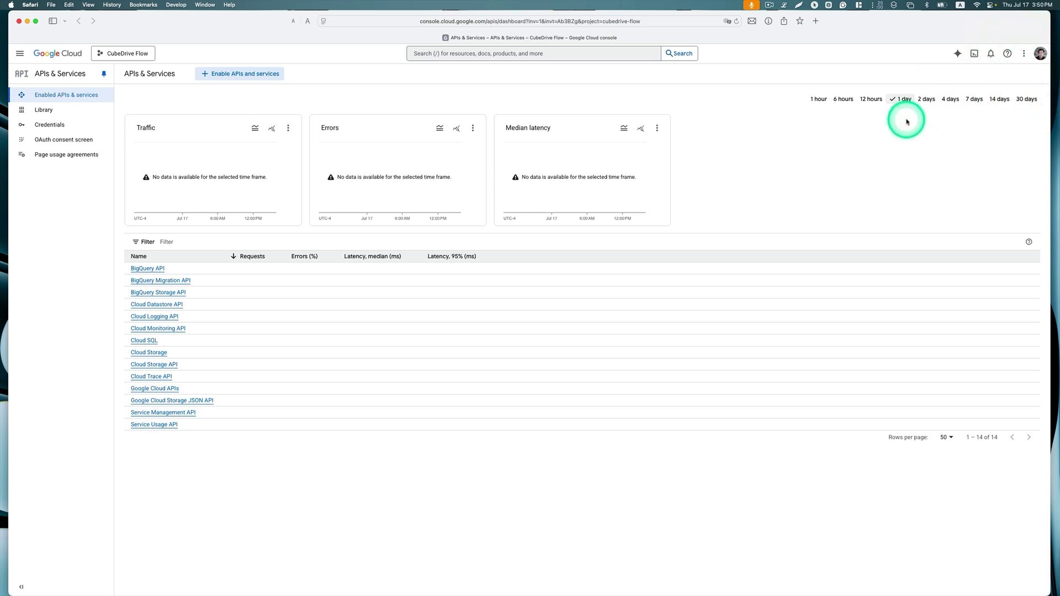
- Create the 'Social login demo' project and switch the console to it
{"action": "left_click", "coordinate": [139, 54]}
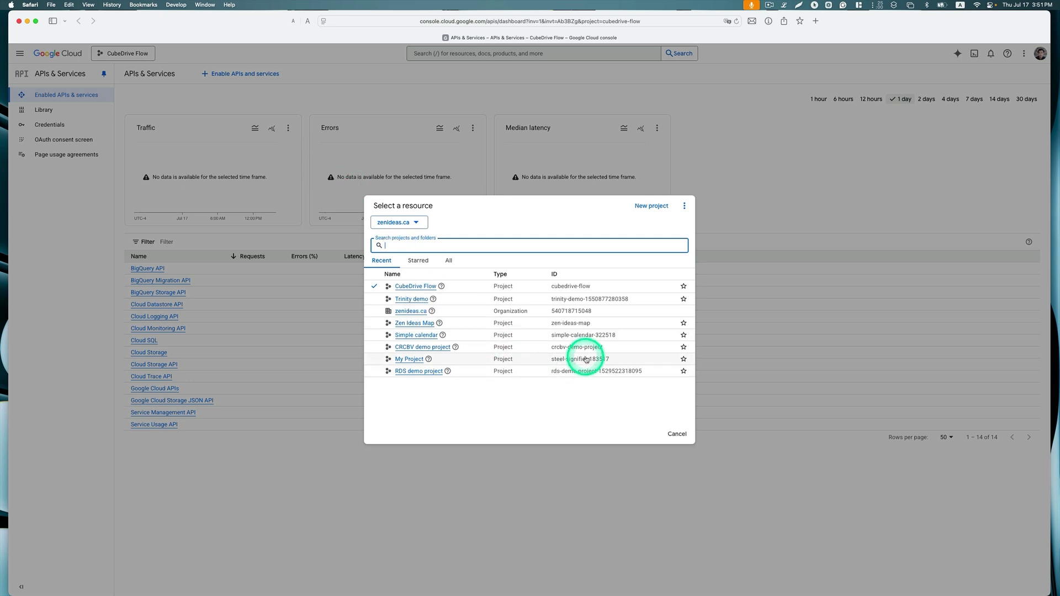
{"action": "left_click", "coordinate": [647, 210]}
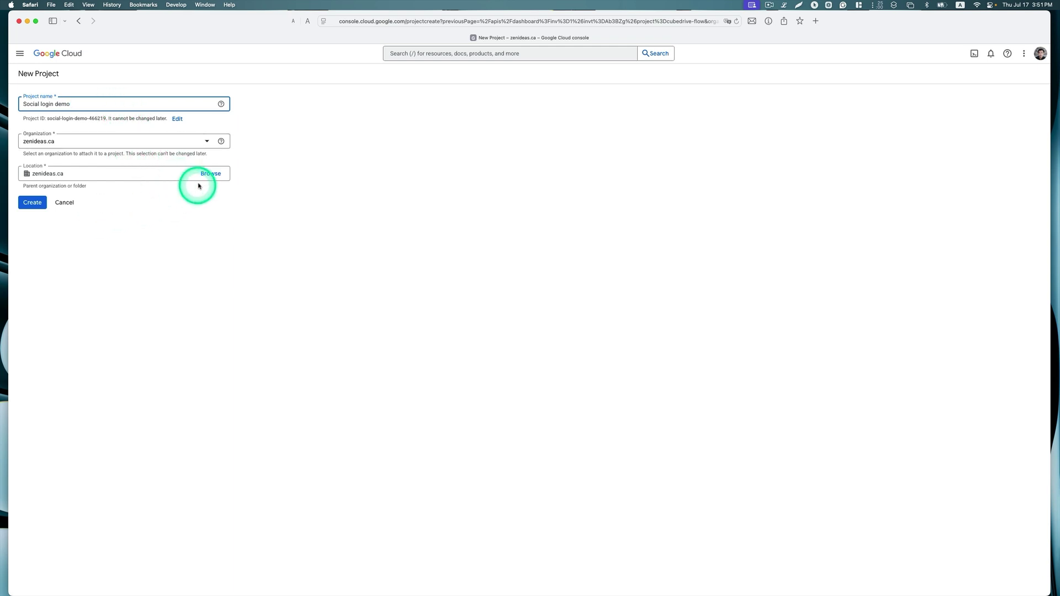
{"action": "left_click", "coordinate": [35, 204]}
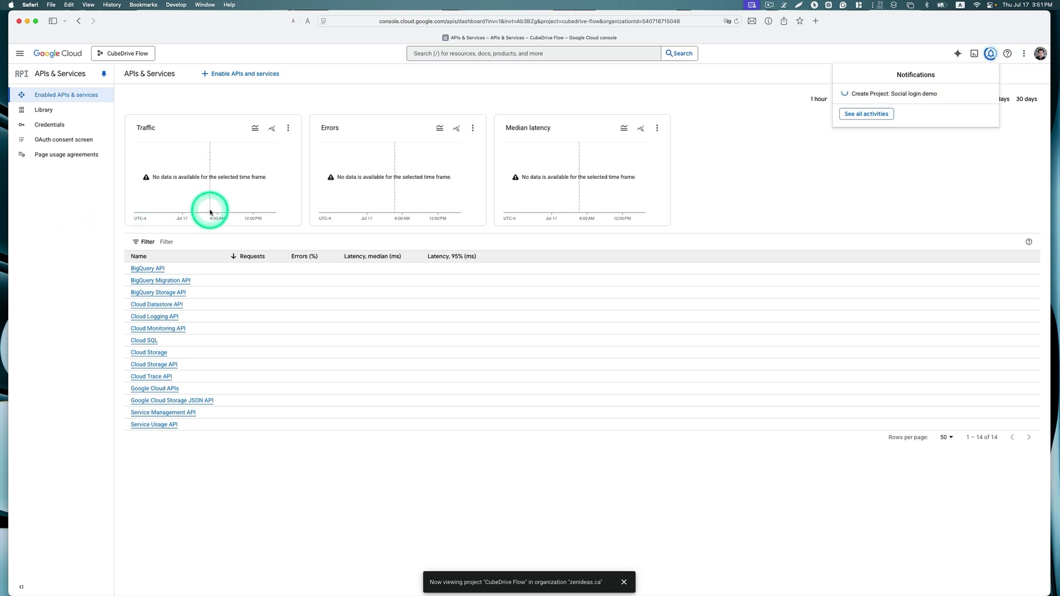
{"action": "left_click", "coordinate": [138, 56]}
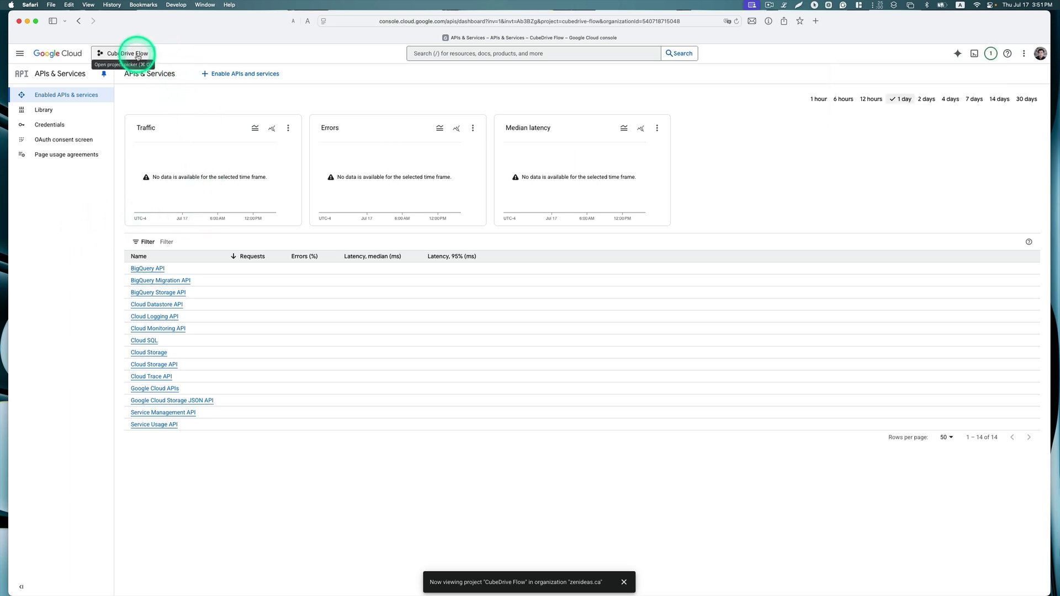
{"action": "left_click", "coordinate": [138, 55]}
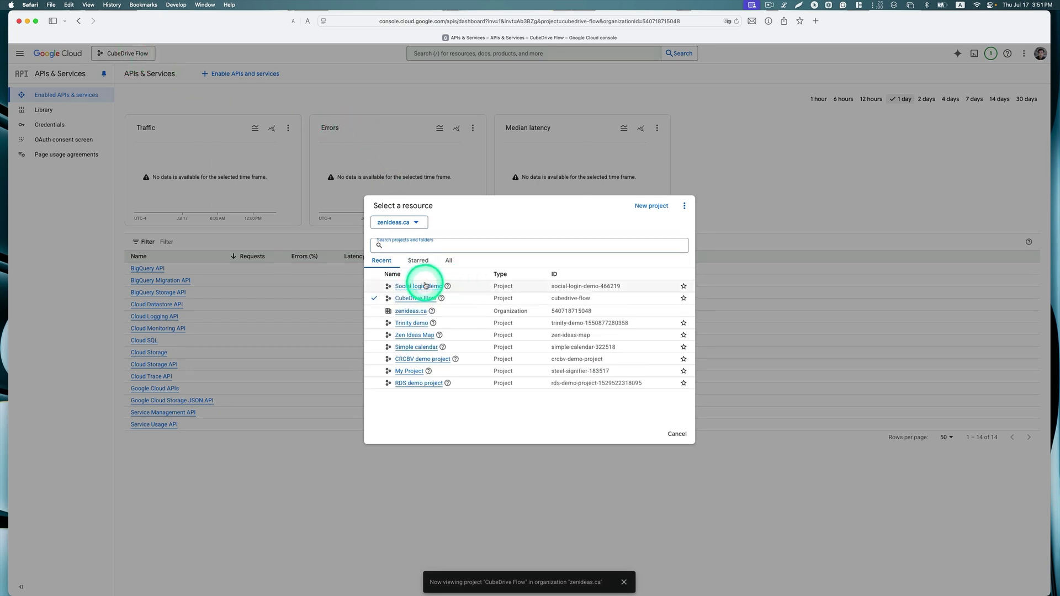
{"action": "left_click", "coordinate": [421, 285]}
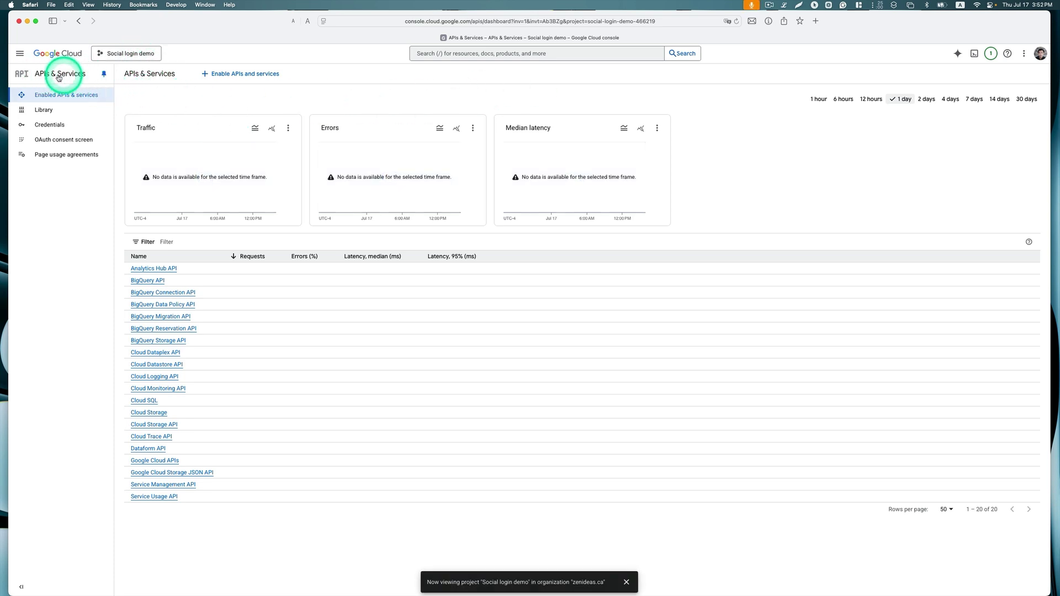
- Go to APIs & Services > OAuth consent screen and begin the Google Auth Platform setup
{"action": "left_click", "coordinate": [23, 58]}
{"action": "mouse_move", "coordinate": [41, 165]}
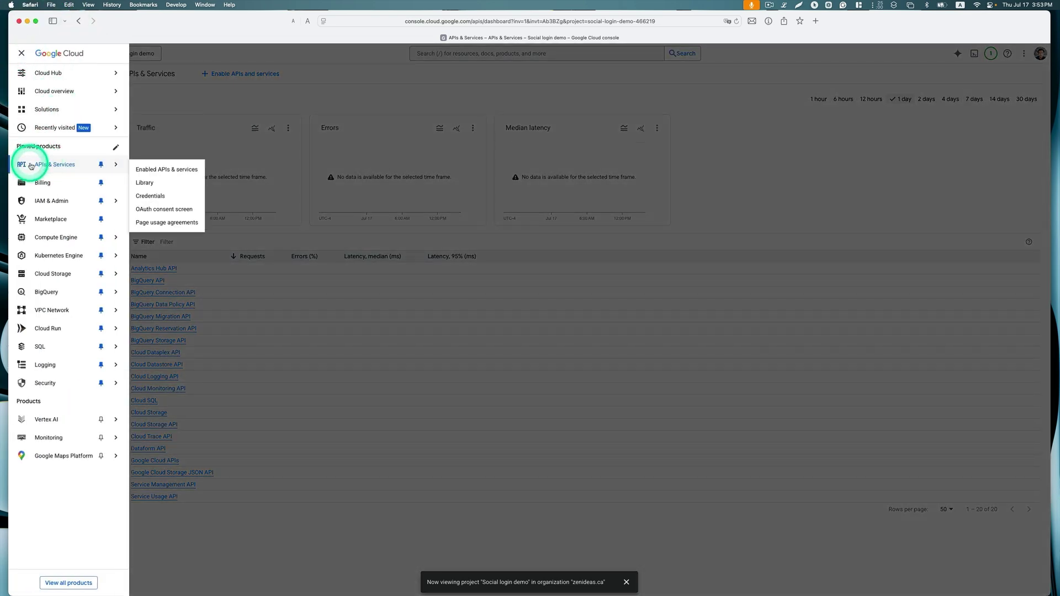
{"action": "left_click", "coordinate": [64, 168]}
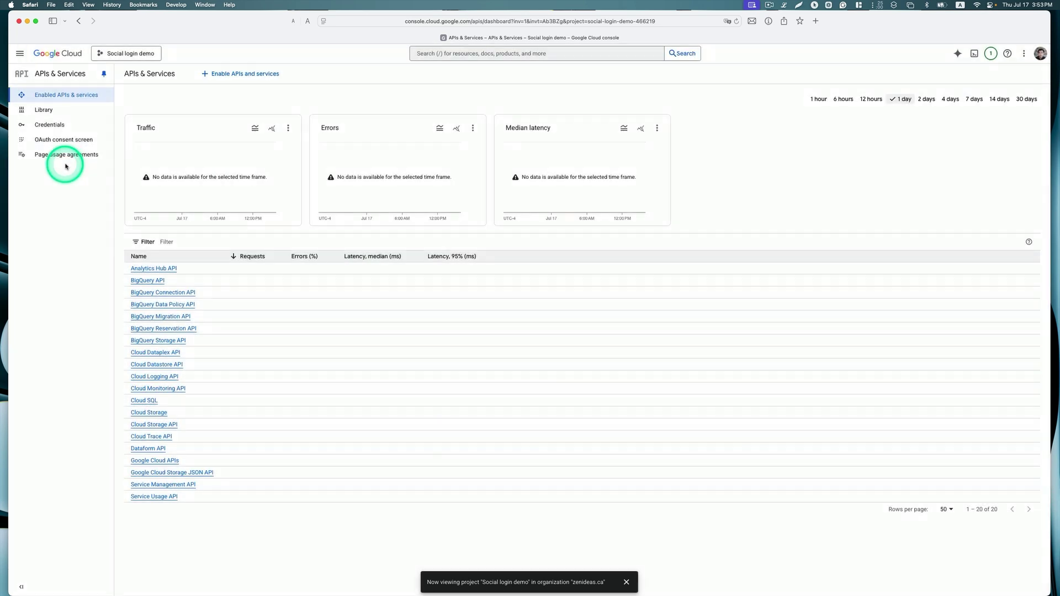
{"action": "left_click", "coordinate": [87, 144]}
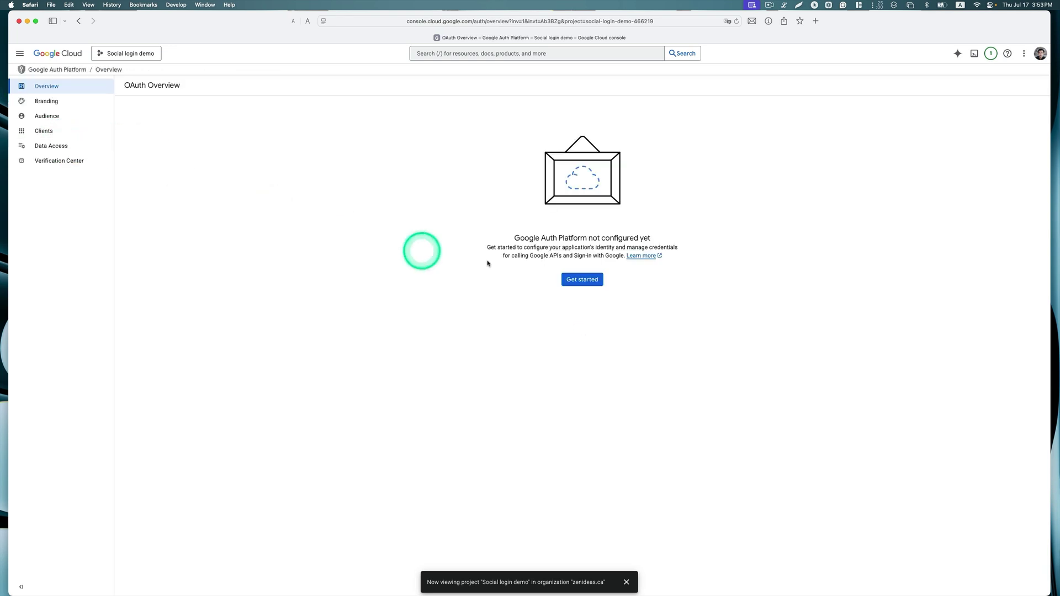
{"action": "left_click", "coordinate": [583, 280]}
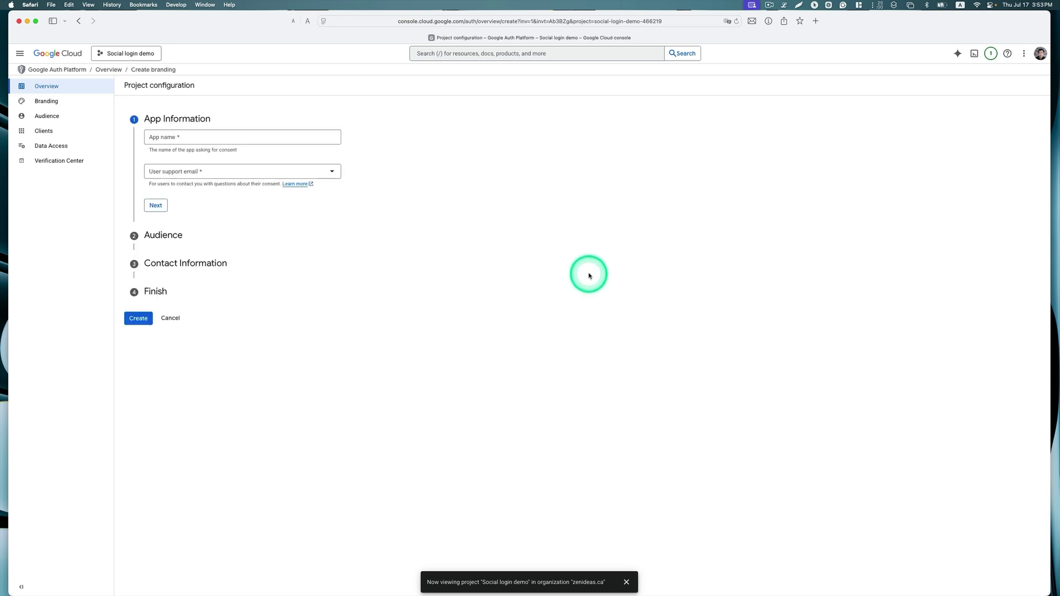
- Name the app 'Social login', pick the account's support email, and choose an External audience
{"action": "left_click", "coordinate": [226, 138]}
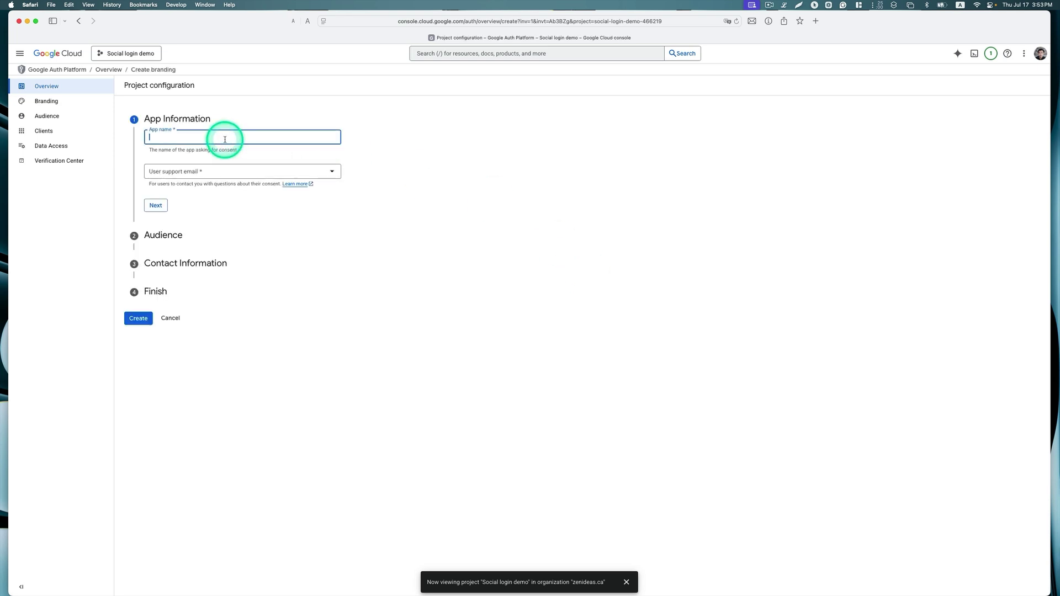
{"action": "type", "text": "Social login"}
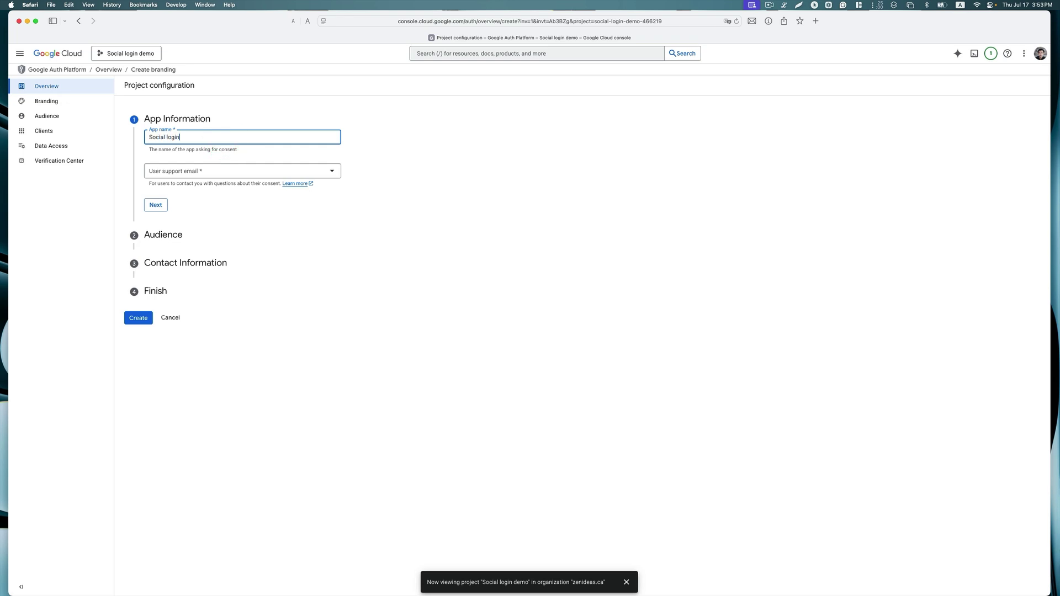
{"action": "left_click", "coordinate": [247, 172]}
{"action": "left_click", "coordinate": [240, 176]}
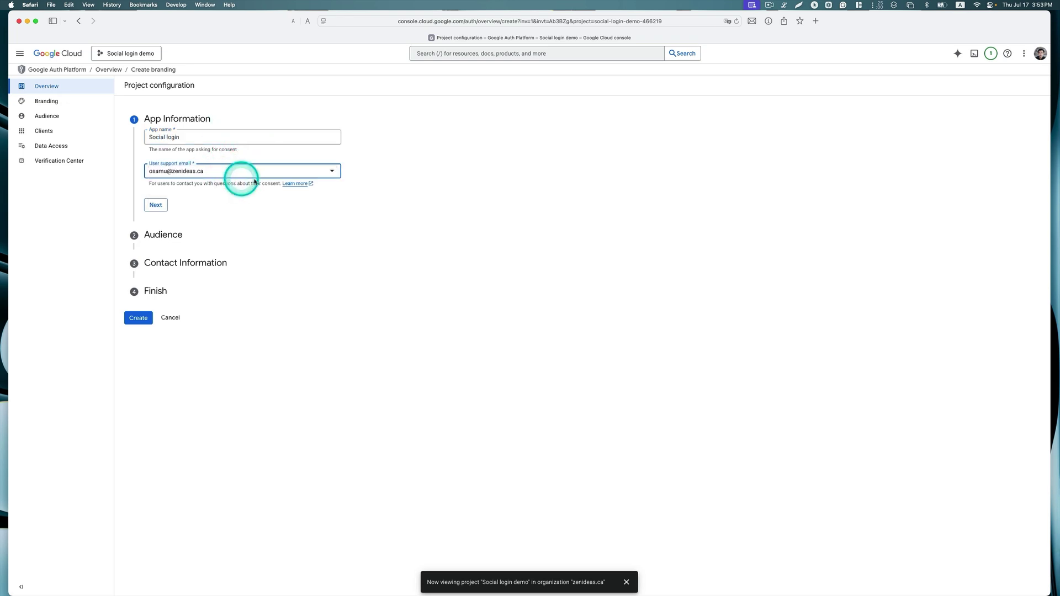
{"action": "left_click", "coordinate": [153, 205]}
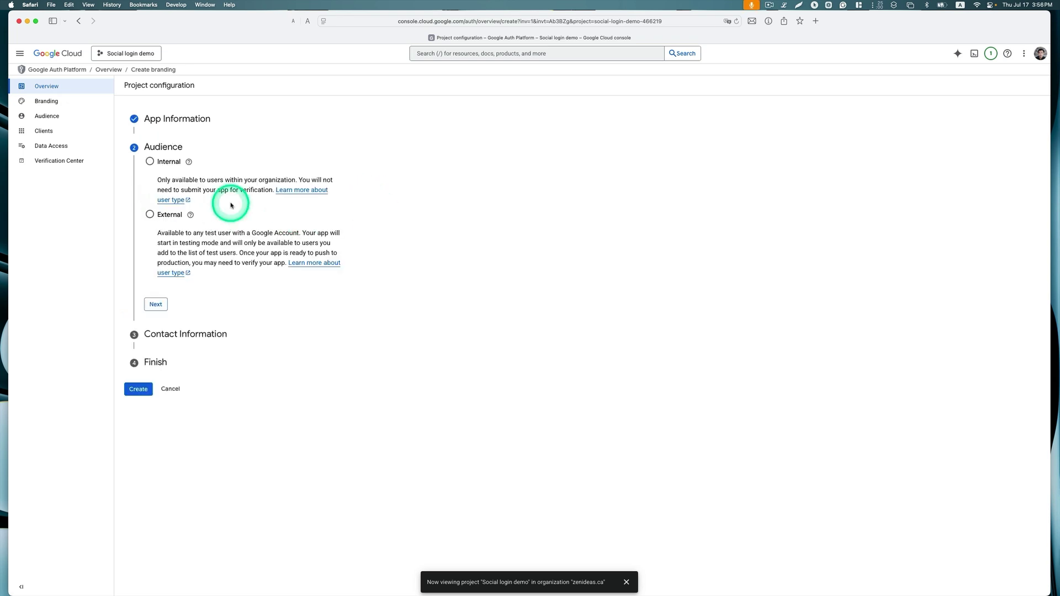
{"action": "left_click", "coordinate": [150, 214]}
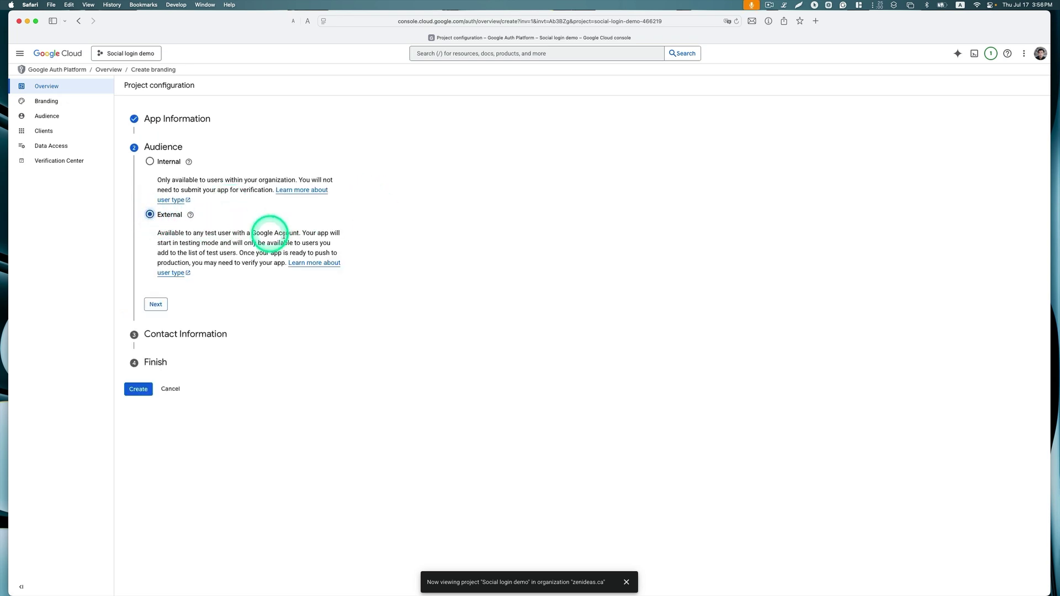
{"action": "left_click", "coordinate": [158, 304]}
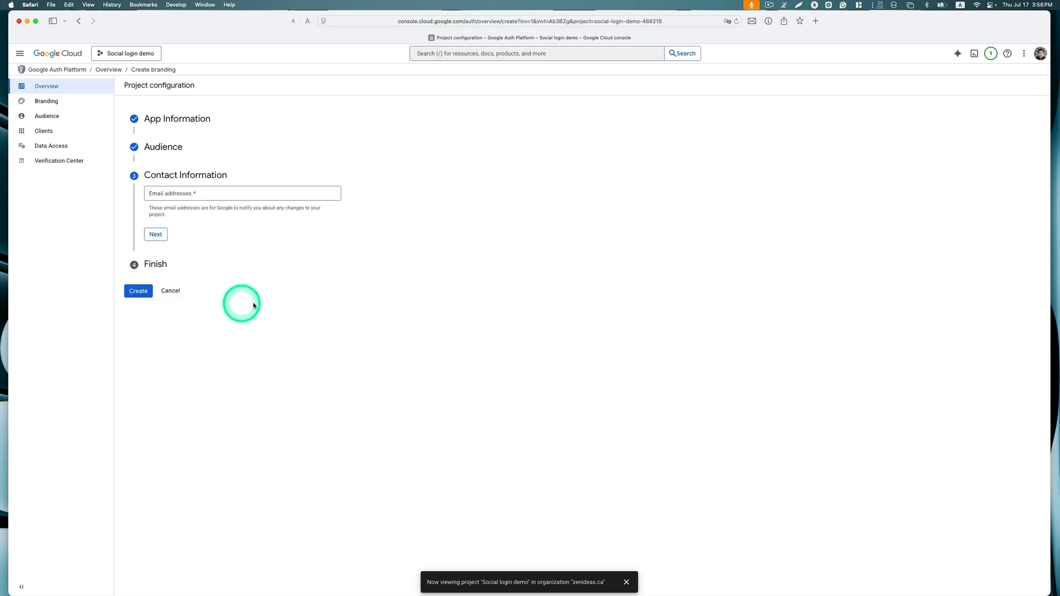
- Add one developer contact email, accept the User Data Policy, and create the configuration
{"action": "left_click", "coordinate": [211, 194]}
{"action": "left_click", "coordinate": [213, 207]}
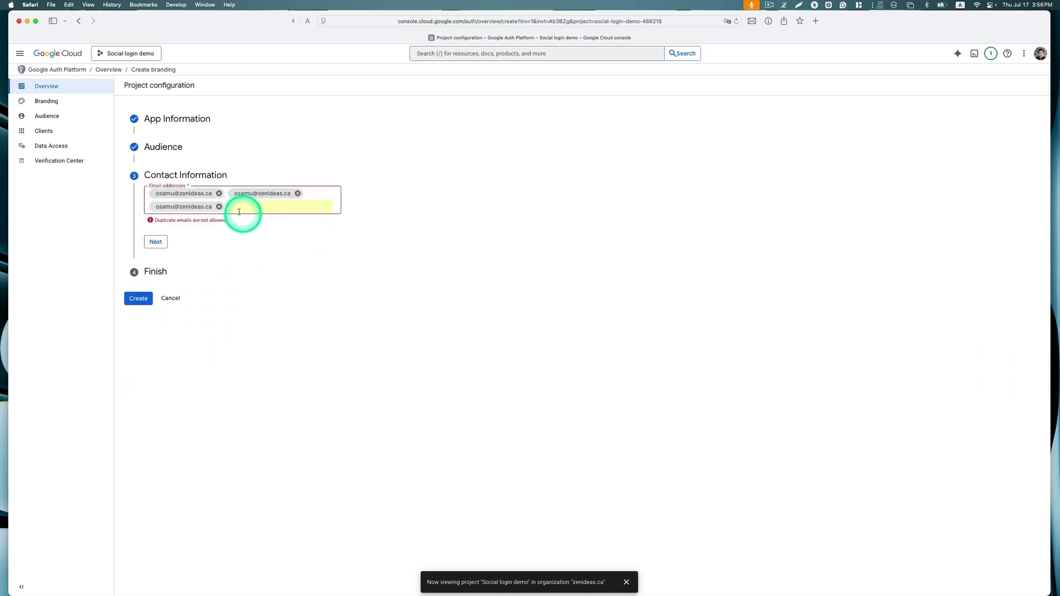
{"action": "left_click", "coordinate": [219, 204]}
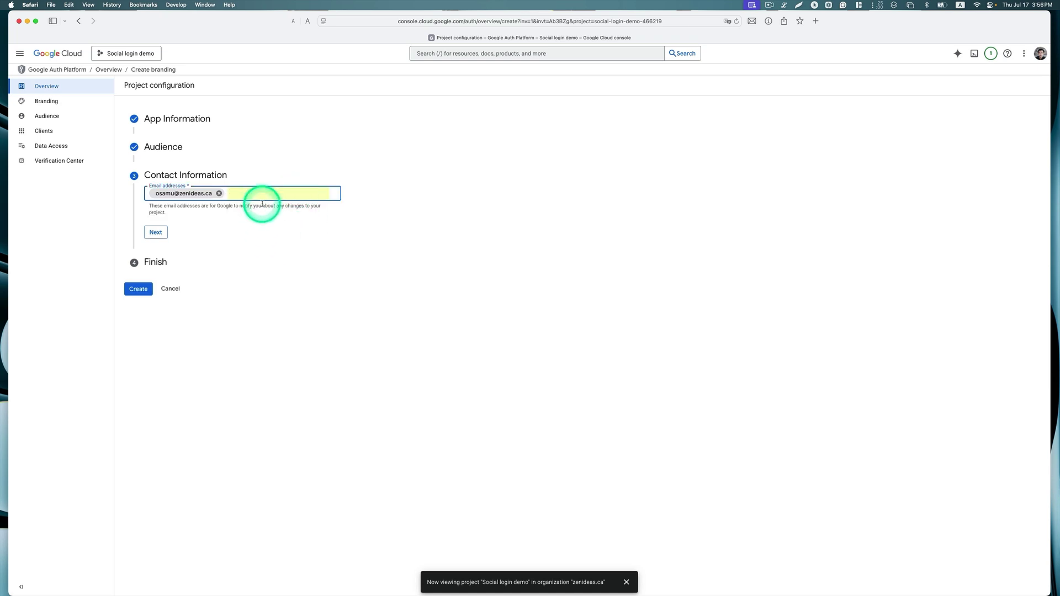
{"action": "left_click", "coordinate": [157, 232]}
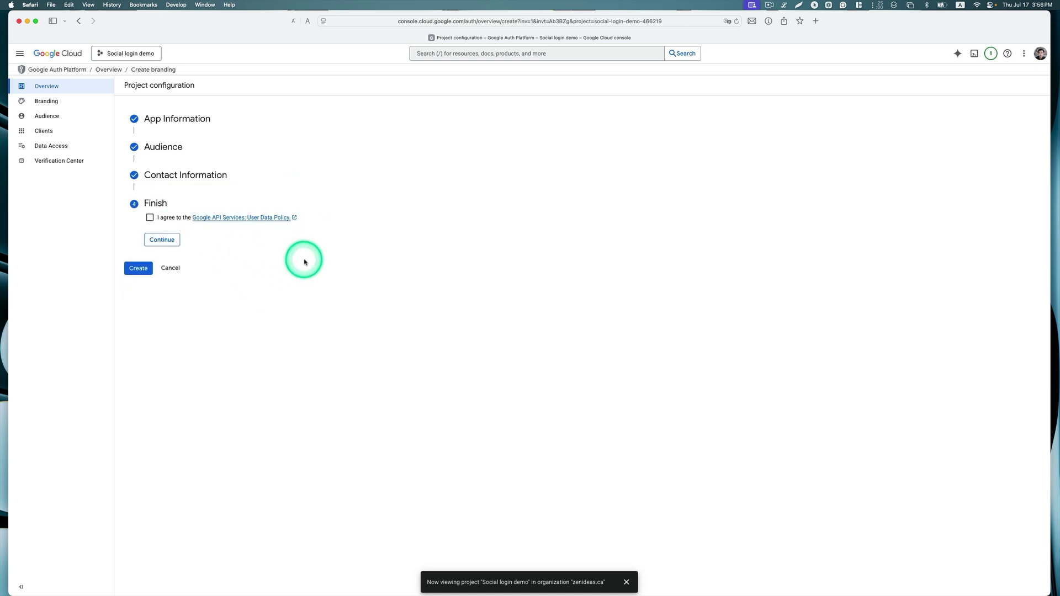
{"action": "left_click", "coordinate": [150, 218]}
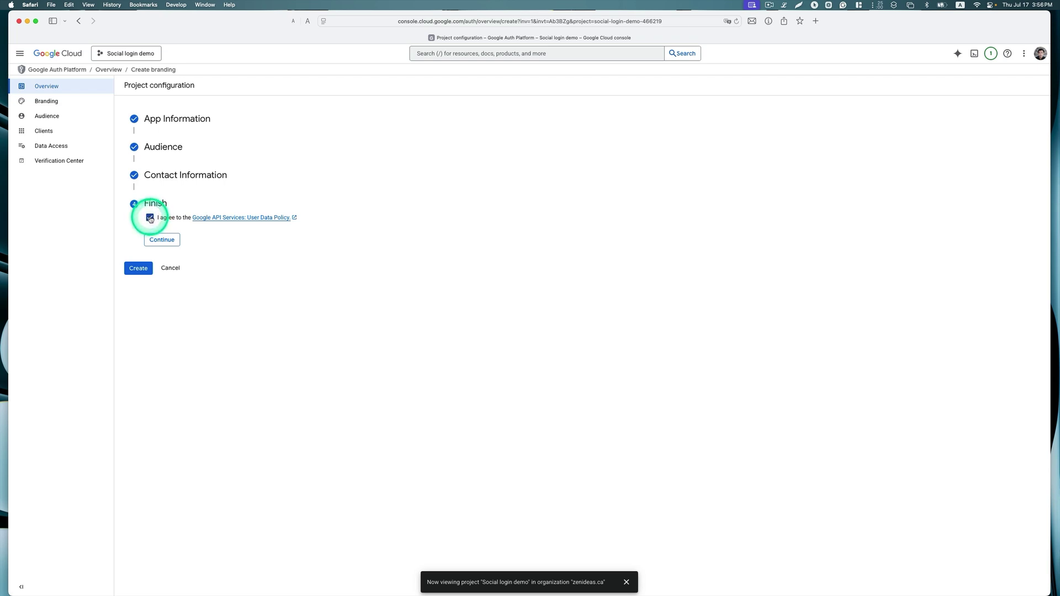
{"action": "left_click", "coordinate": [167, 240]}
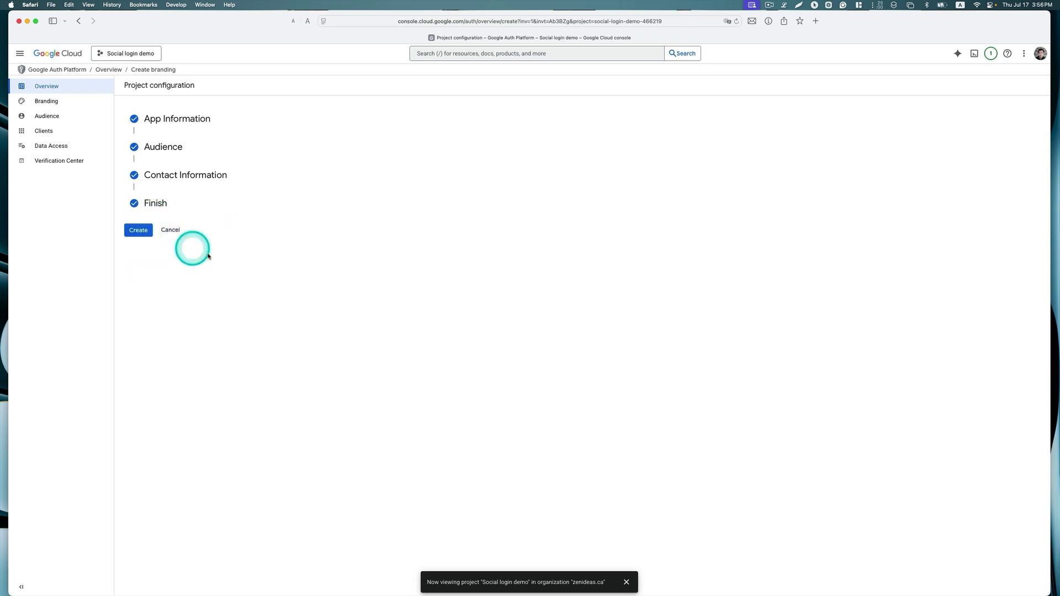
{"action": "left_click", "coordinate": [138, 230]}
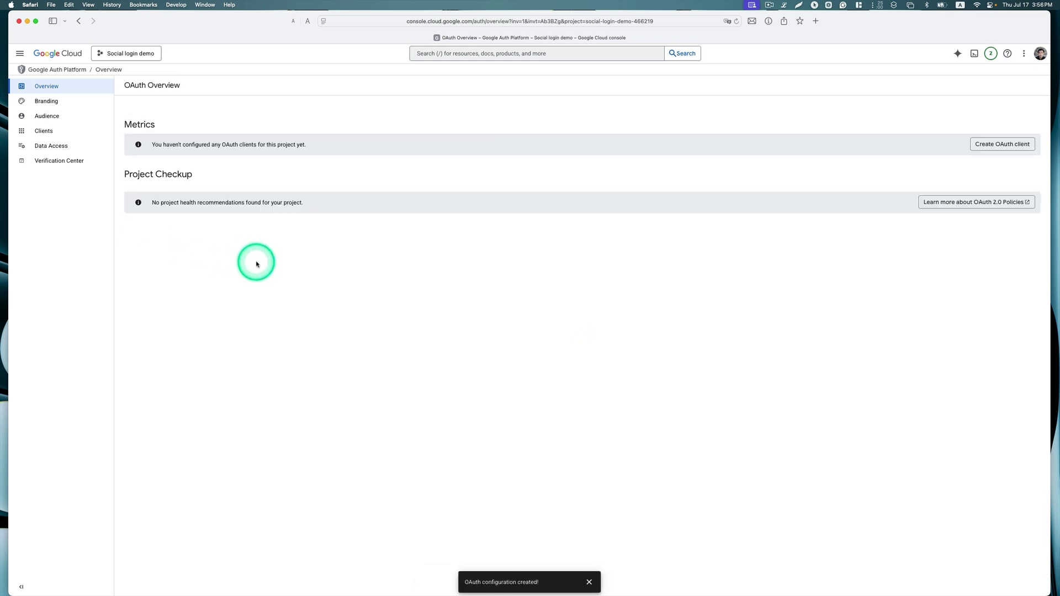
- Open Branding and go through the logo, home page, privacy policy and terms fields
{"action": "left_click", "coordinate": [52, 107]}
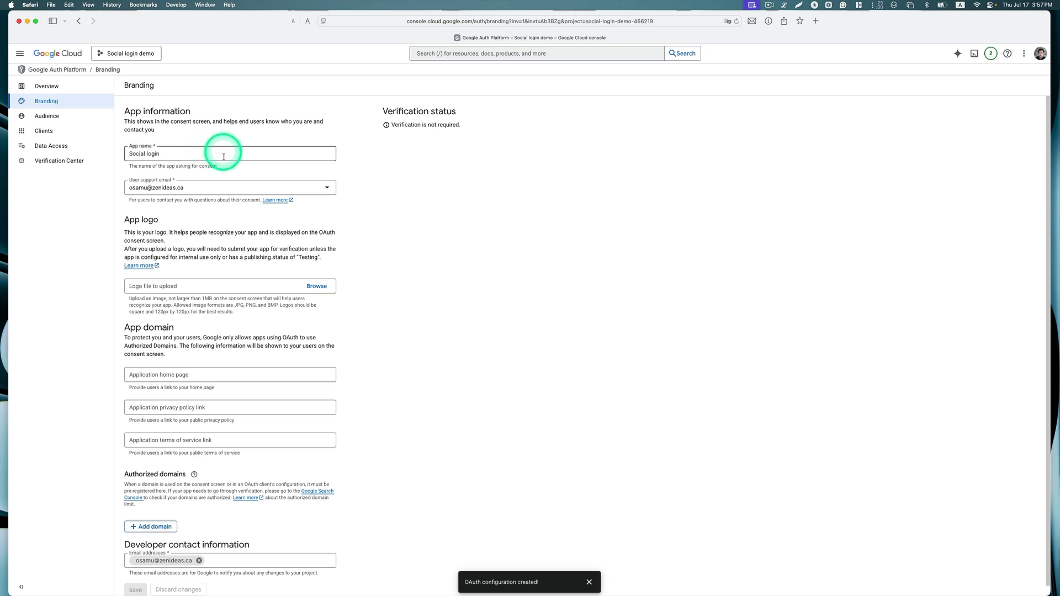
{"action": "scroll", "coordinate": [212, 205], "scroll_direction": "down", "scroll_amount": 1}
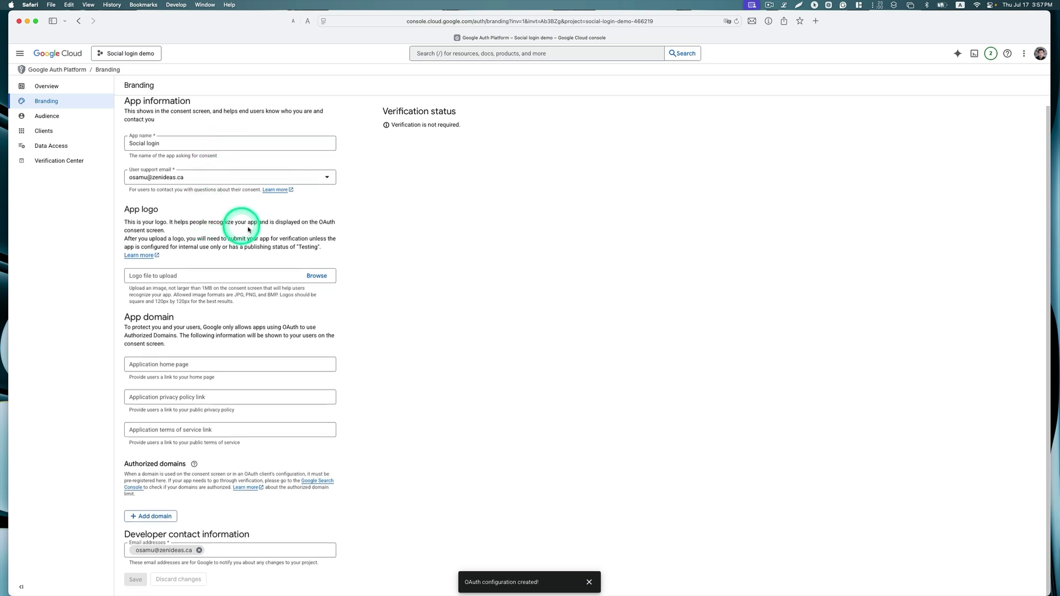
{"action": "left_click", "coordinate": [251, 278]}
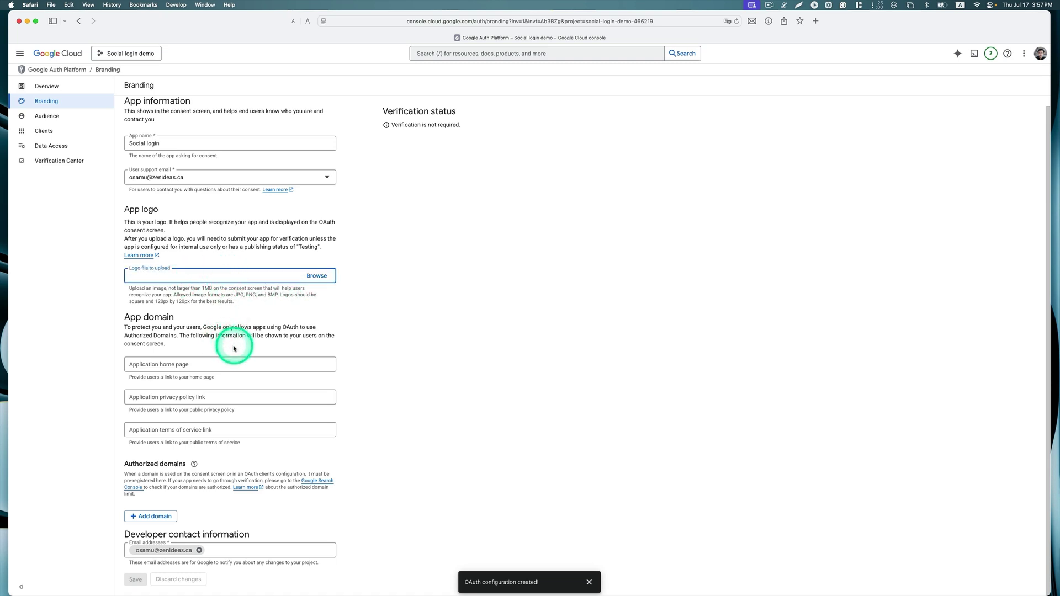
{"action": "left_click", "coordinate": [200, 363]}
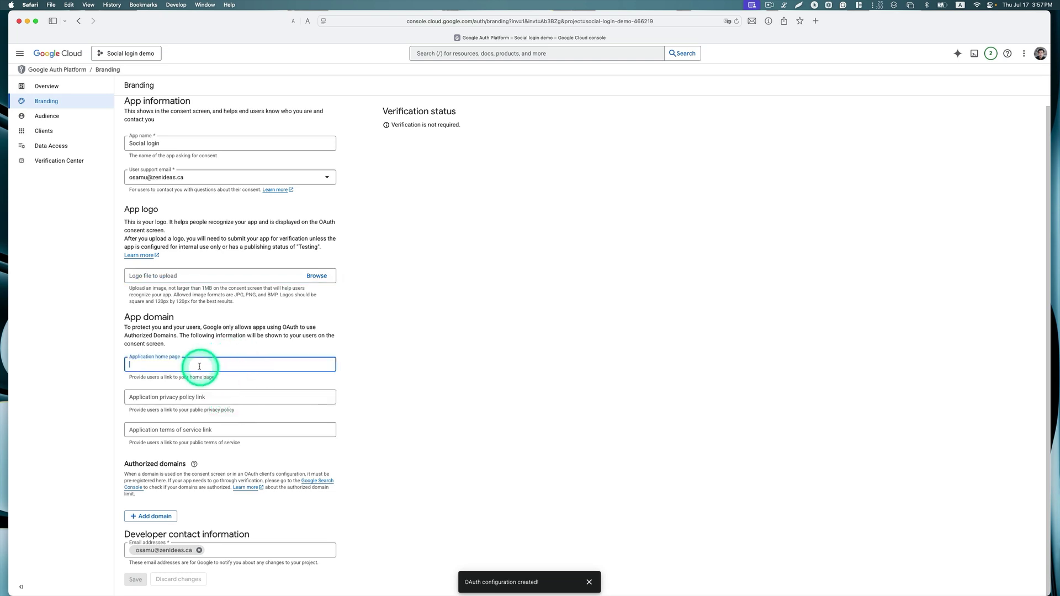
{"action": "left_click", "coordinate": [227, 397]}
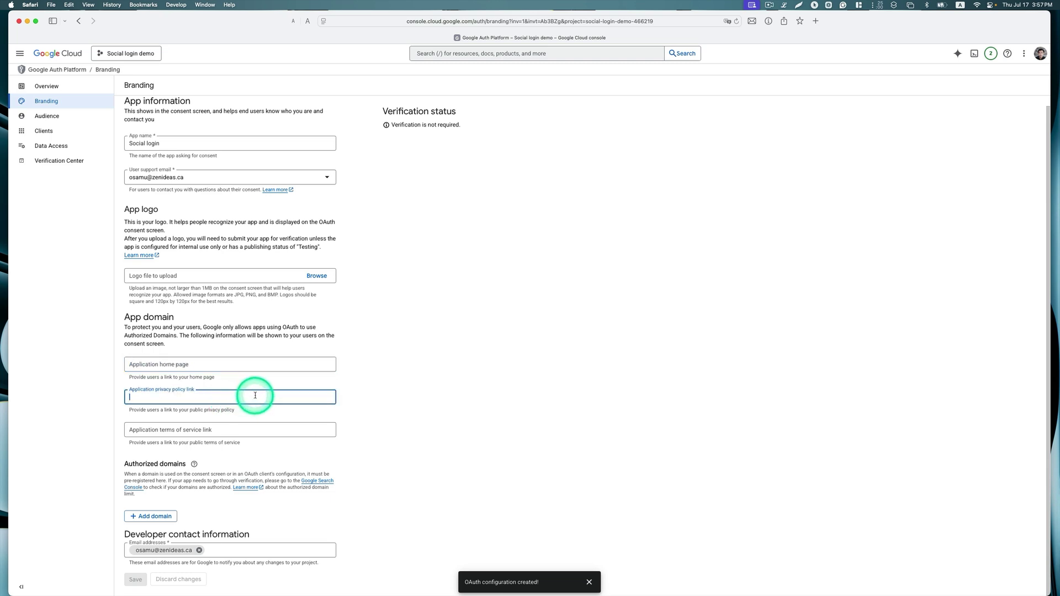
{"action": "left_click", "coordinate": [259, 429]}
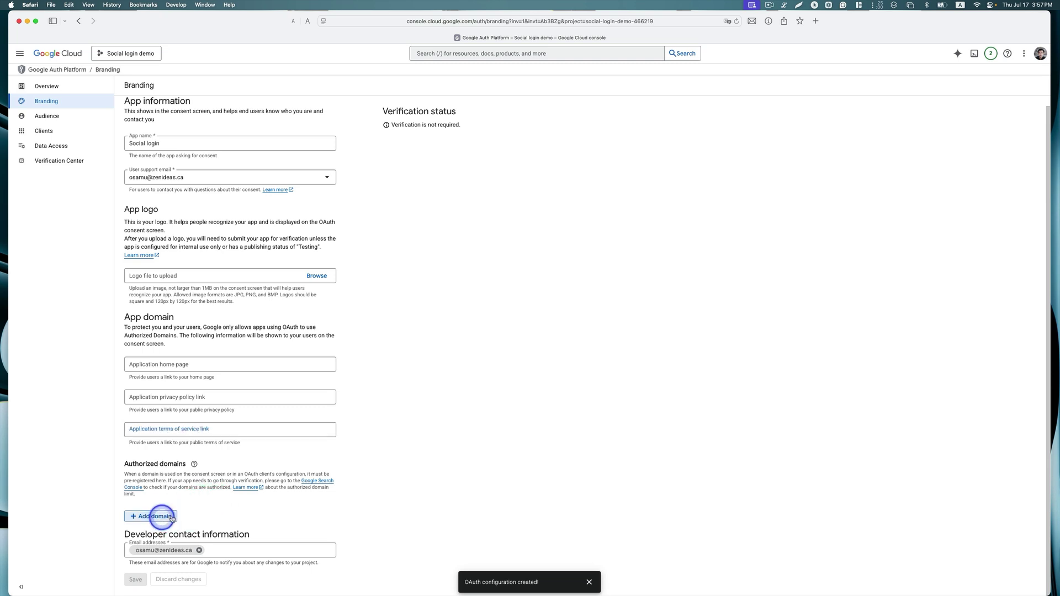
- Add zenideas.ca as an authorized domain, dropping the crm. prefix, and save
{"action": "left_click", "coordinate": [166, 515]}
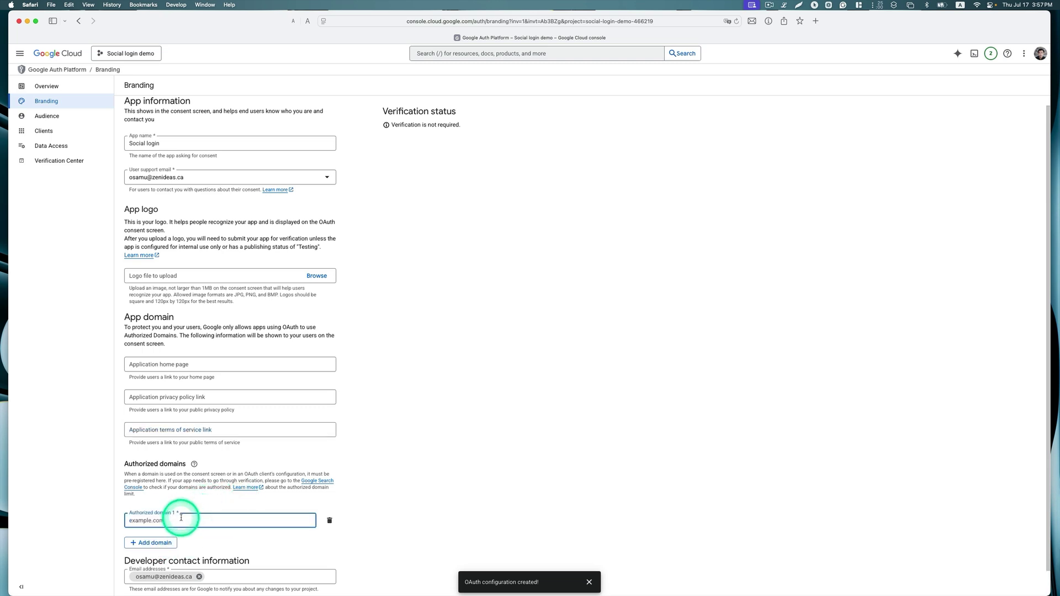
{"action": "type", "text": "crm.zenideas.ca"}
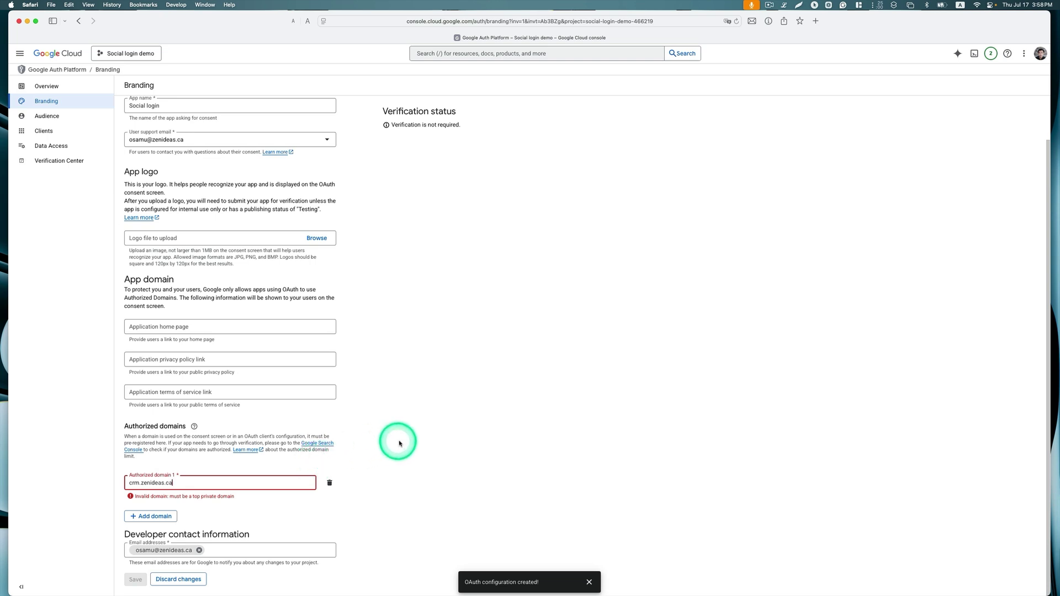
{"action": "left_click", "coordinate": [392, 463]}
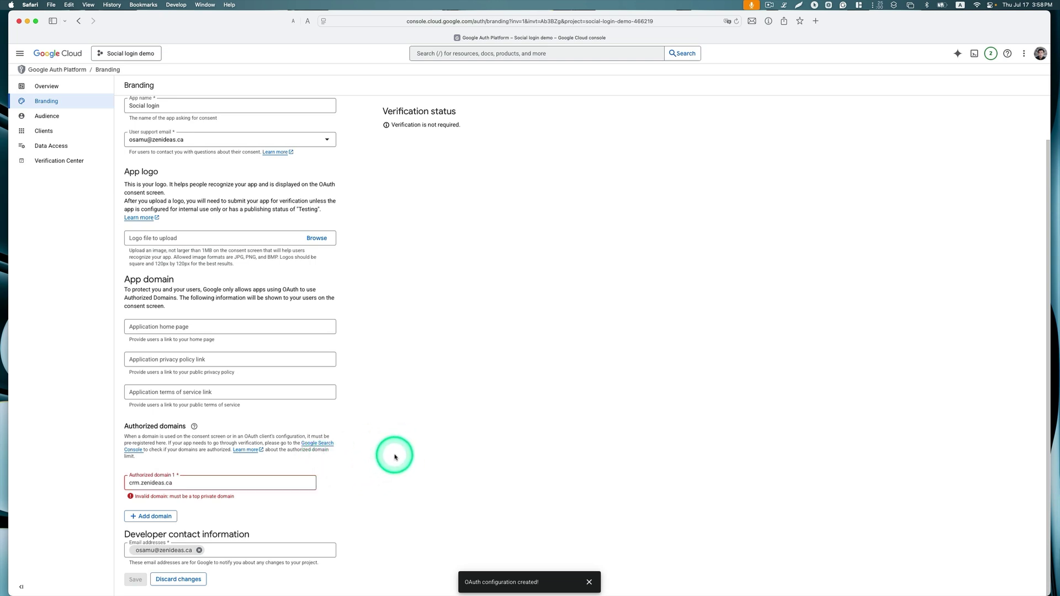
{"action": "left_click", "coordinate": [142, 484]}
{"action": "left_click_drag", "start_coordinate": [142, 483], "coordinate": [127, 482]}
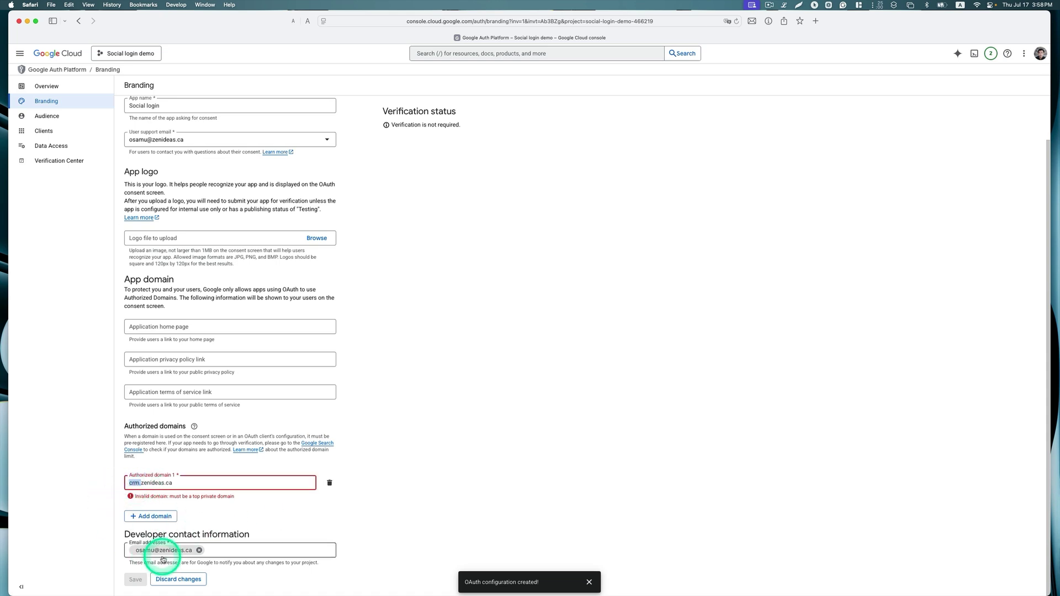
{"action": "key", "text": "BackSpace"}
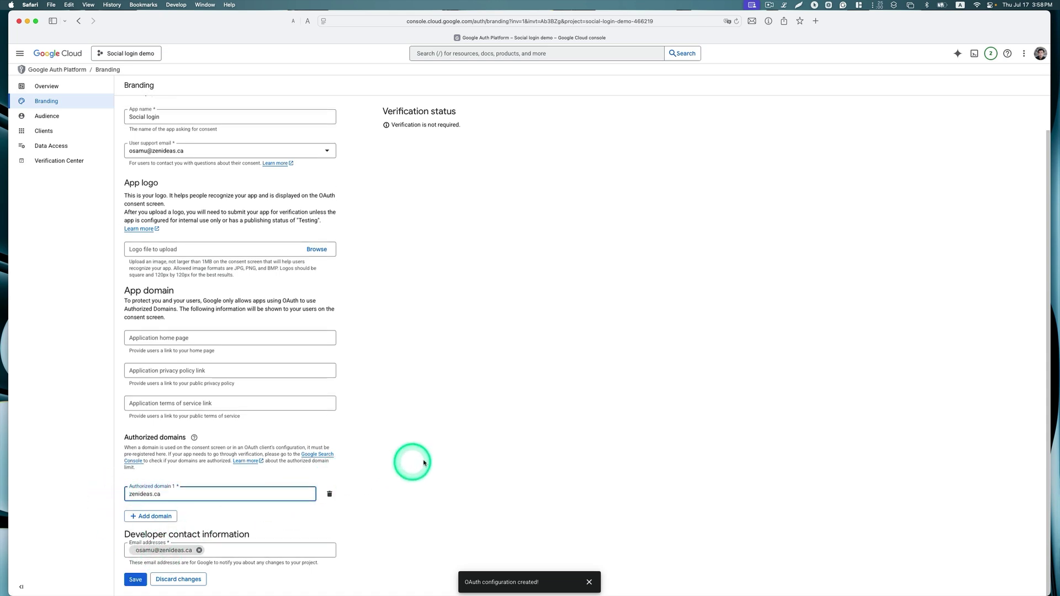
{"action": "left_click", "coordinate": [135, 580]}
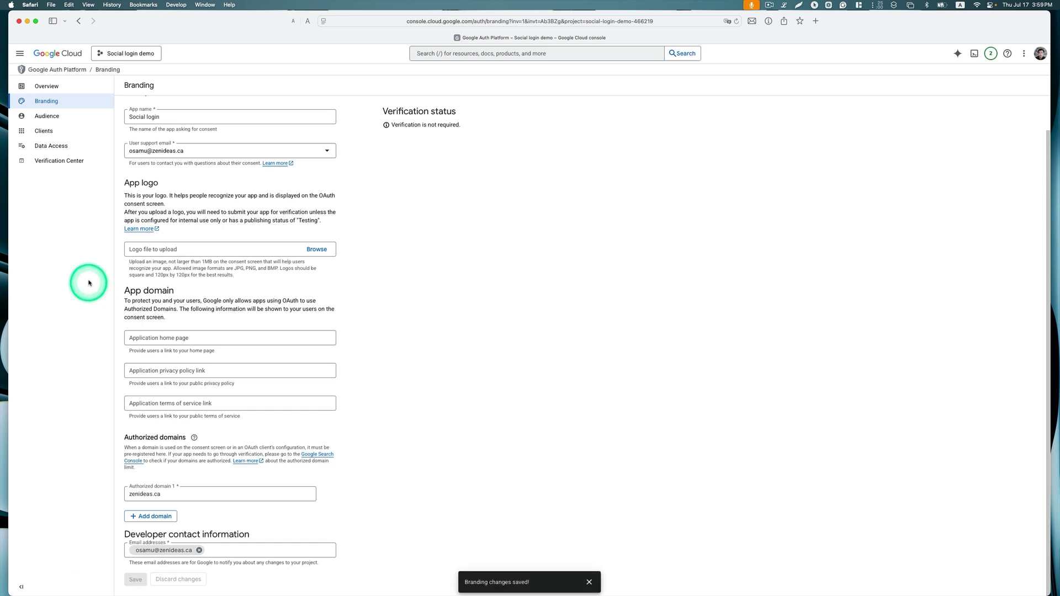
- Start a new OAuth client of type Web application
{"action": "left_click", "coordinate": [49, 134]}
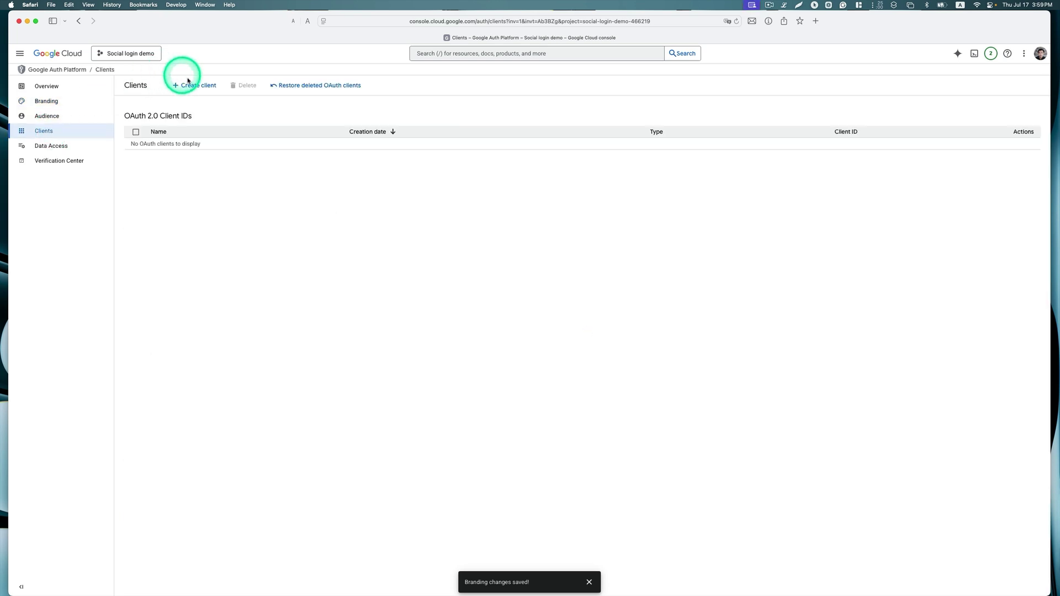
{"action": "left_click", "coordinate": [195, 87]}
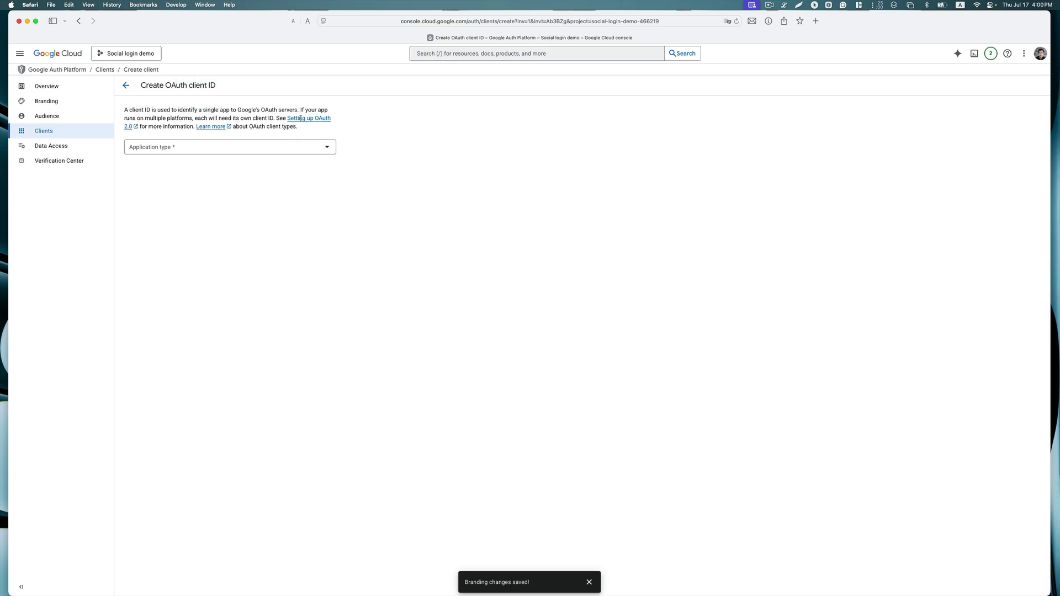
{"action": "left_click", "coordinate": [237, 148]}
{"action": "left_click", "coordinate": [226, 152]}
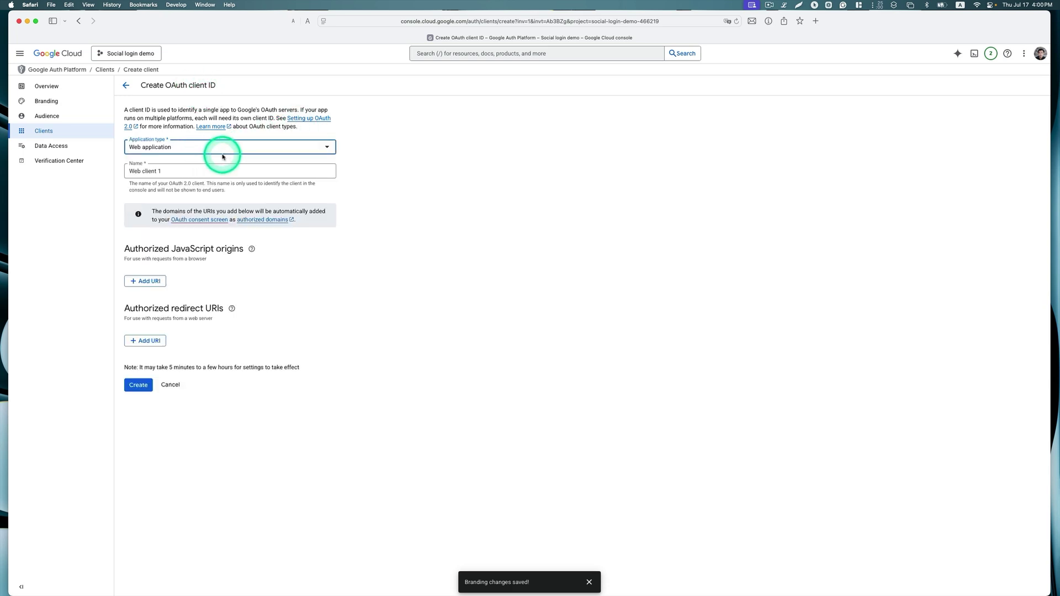
{"action": "left_click", "coordinate": [201, 171]}
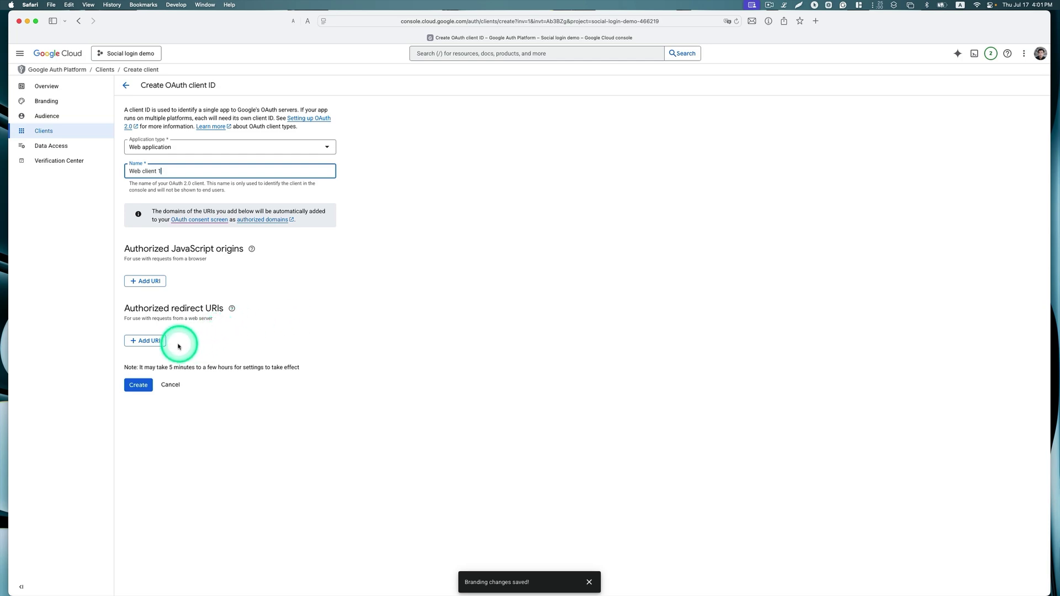
{"action": "left_click", "coordinate": [156, 342]}
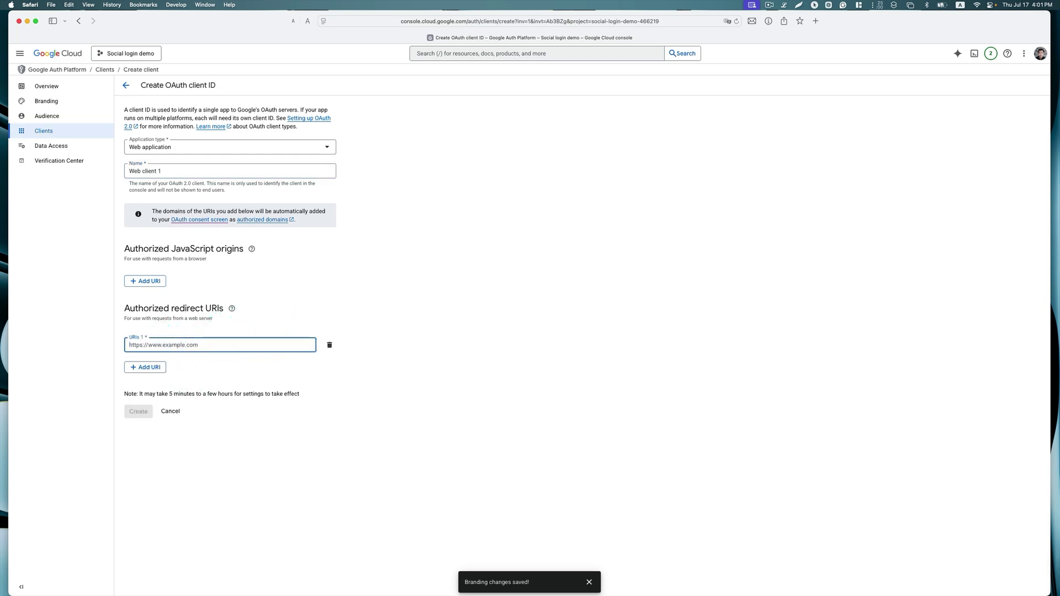
{"action": "left_click_drag", "start_coordinate": [11, 279], "coordinate": [906, 69]}
{"action": "double_click", "coordinate": [906, 69]}
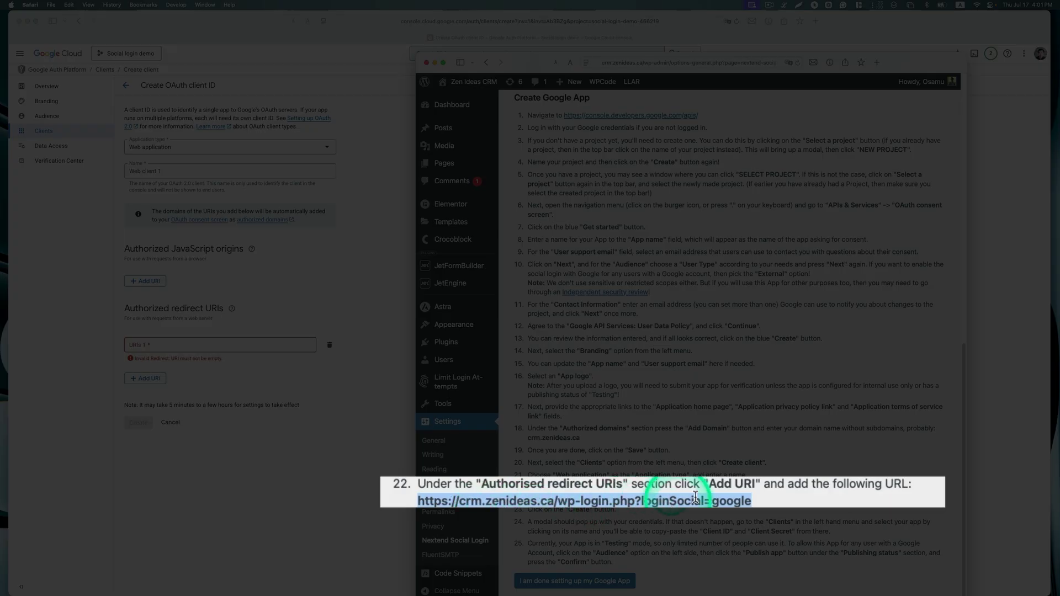
{"action": "left_click_drag", "start_coordinate": [761, 501], "coordinate": [420, 501]}
{"action": "key", "text": "super+c"}
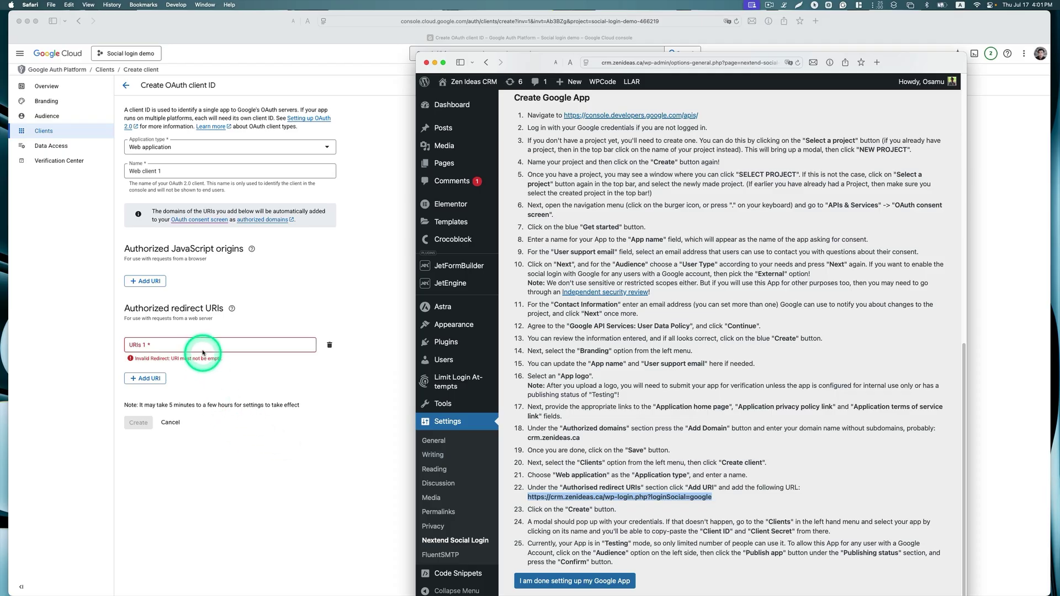
{"action": "left_click", "coordinate": [203, 353]}
{"action": "key", "text": "super+v"}
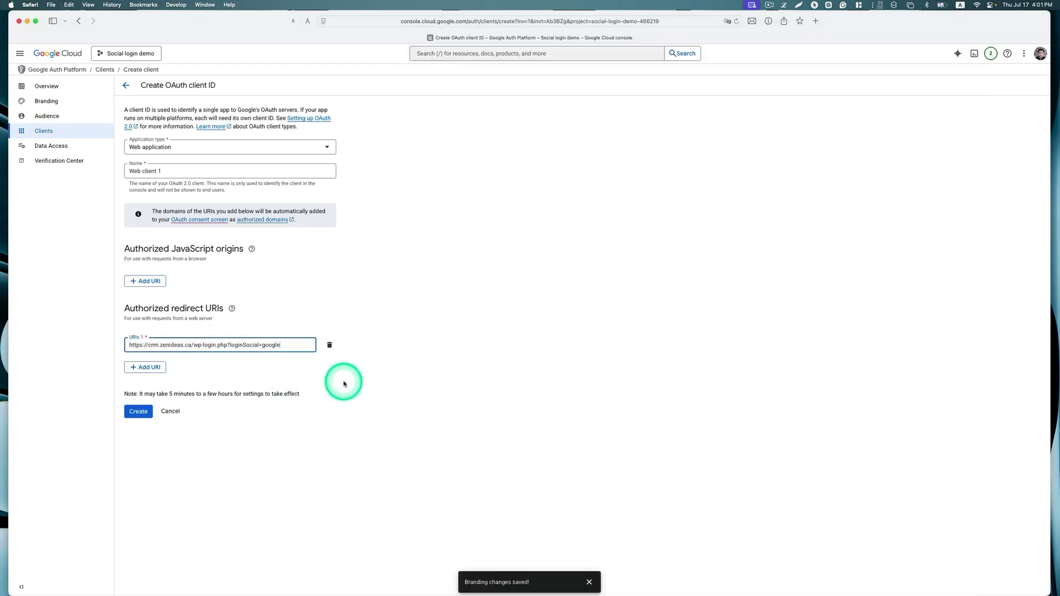
{"action": "left_click", "coordinate": [138, 412]}
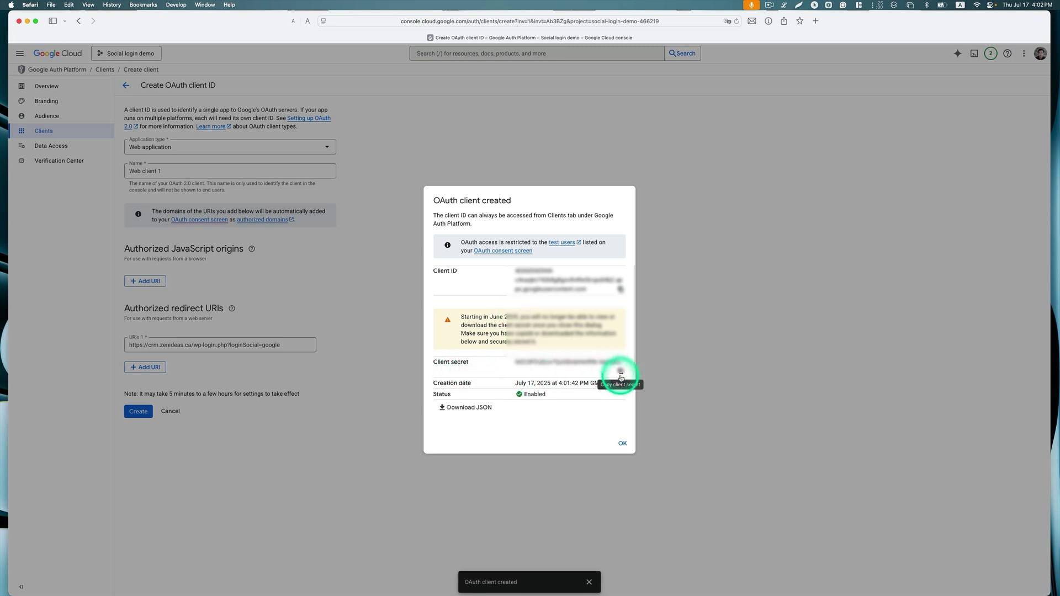
- Copy the new client's secret and switch to a text editor to store it
{"action": "left_click", "coordinate": [620, 292]}
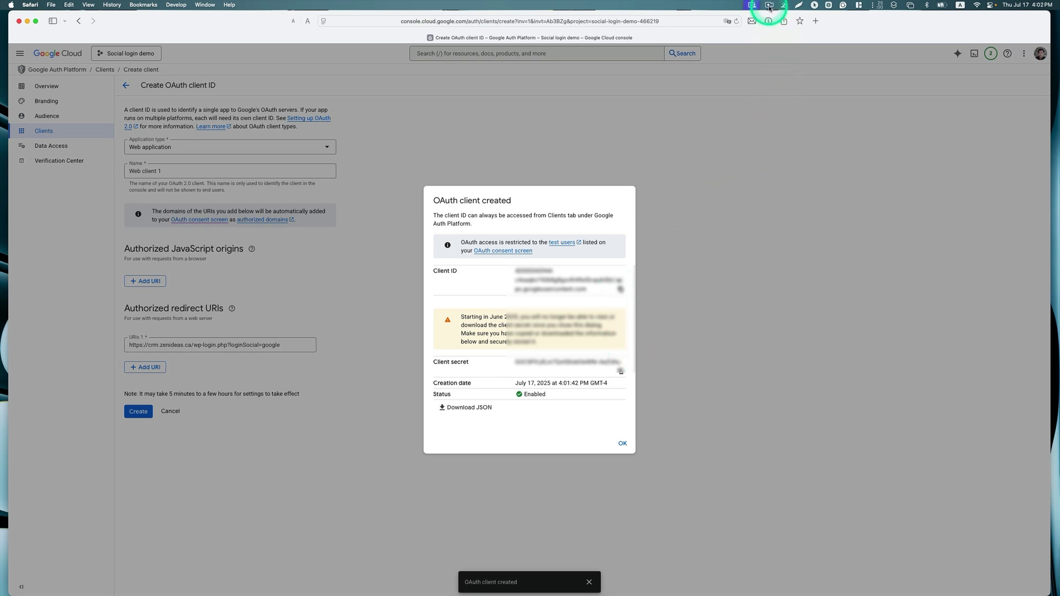
{"action": "key", "text": "super+Tab"}
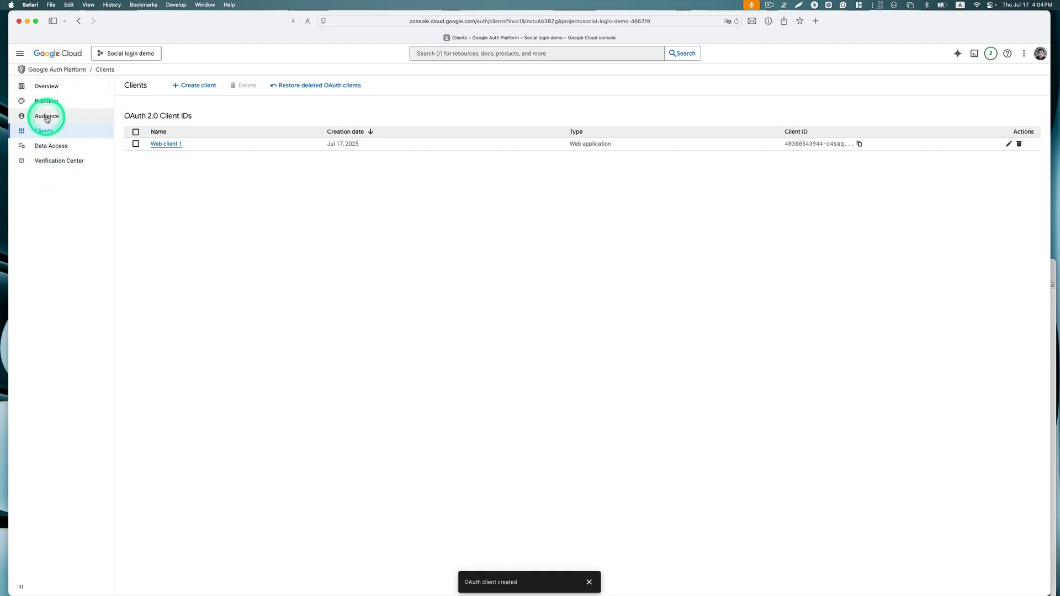
- Publish the Social login app from Audience, confirming the push to production
{"action": "left_click", "coordinate": [47, 118]}
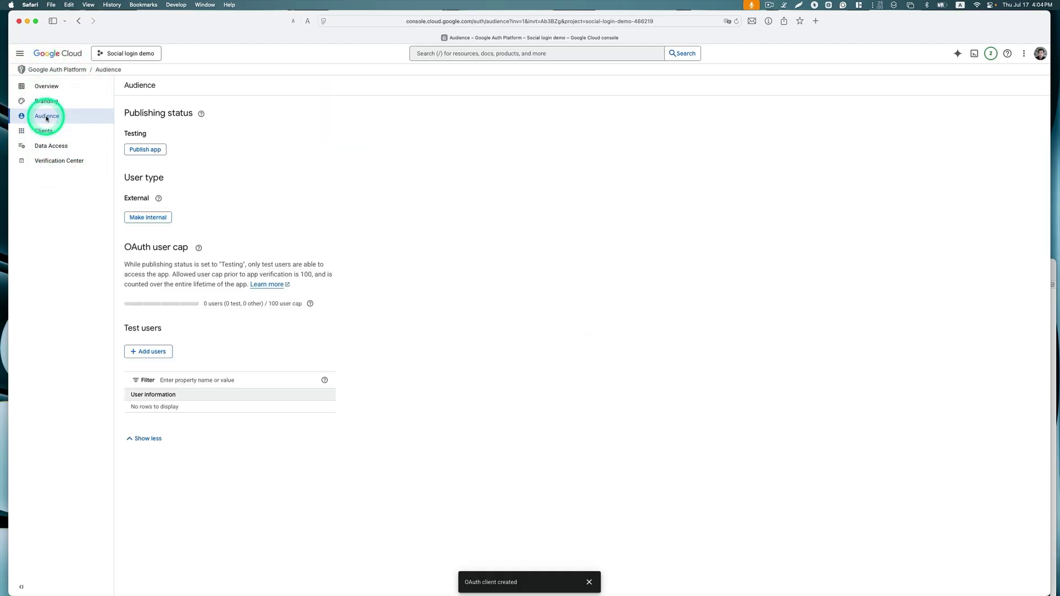
{"action": "left_click", "coordinate": [138, 143]}
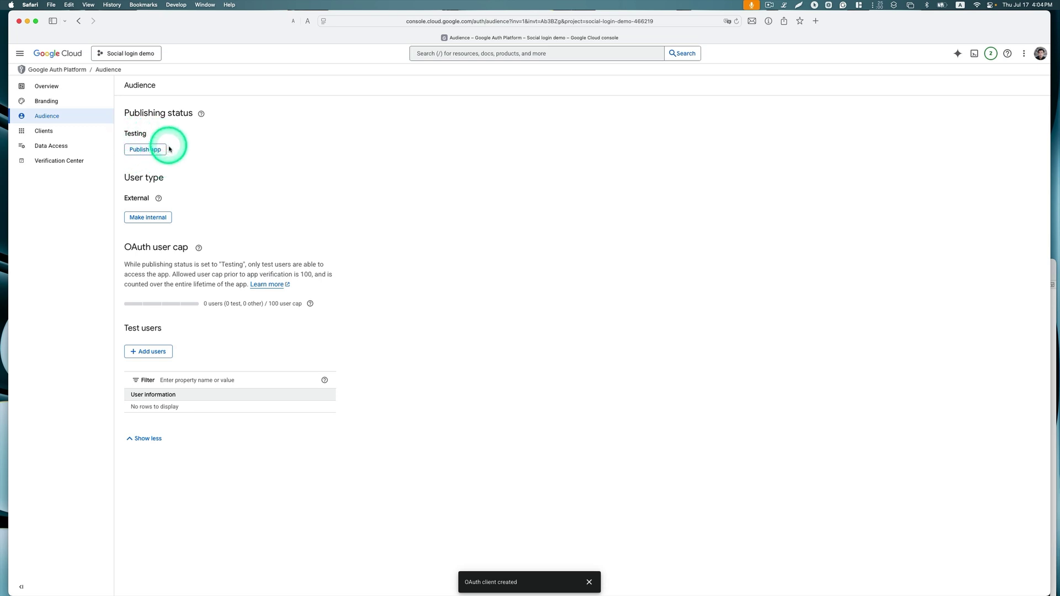
{"action": "left_click", "coordinate": [150, 151]}
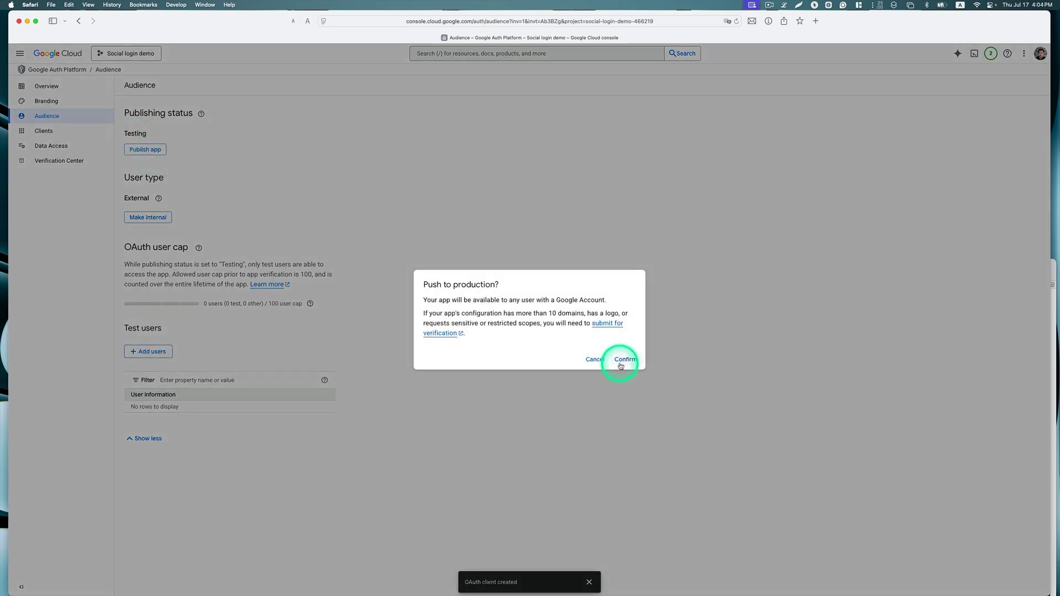
{"action": "left_click", "coordinate": [624, 360]}
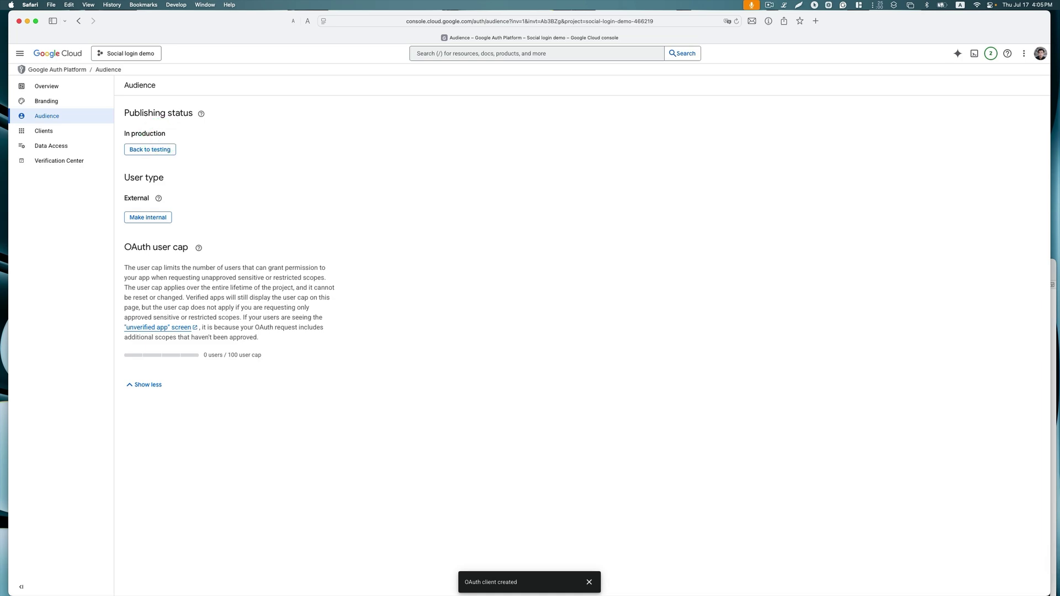
- Bring the WordPress window full-screen and confirm the Google app setup is done
{"action": "left_click_drag", "start_coordinate": [71, 256], "coordinate": [456, 27]}
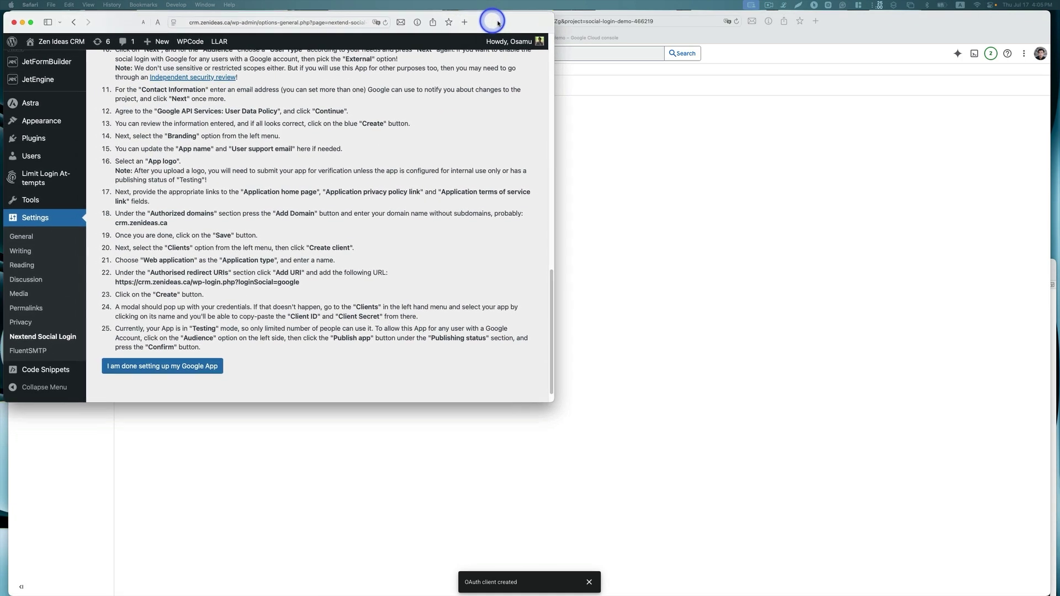
{"action": "double_click", "coordinate": [498, 23]}
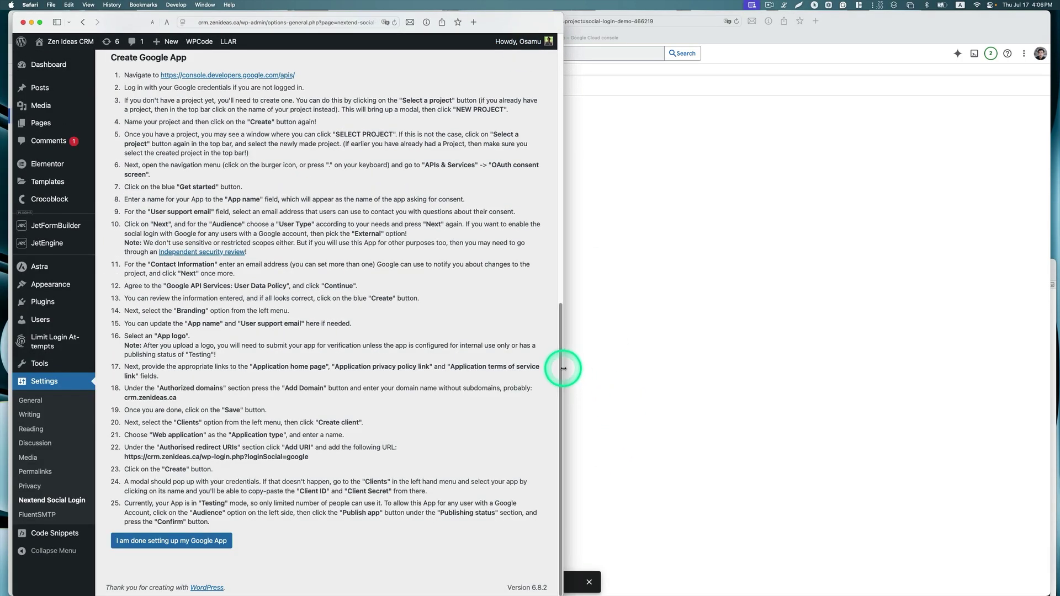
{"action": "left_click_drag", "start_coordinate": [563, 368], "coordinate": [1051, 497]}
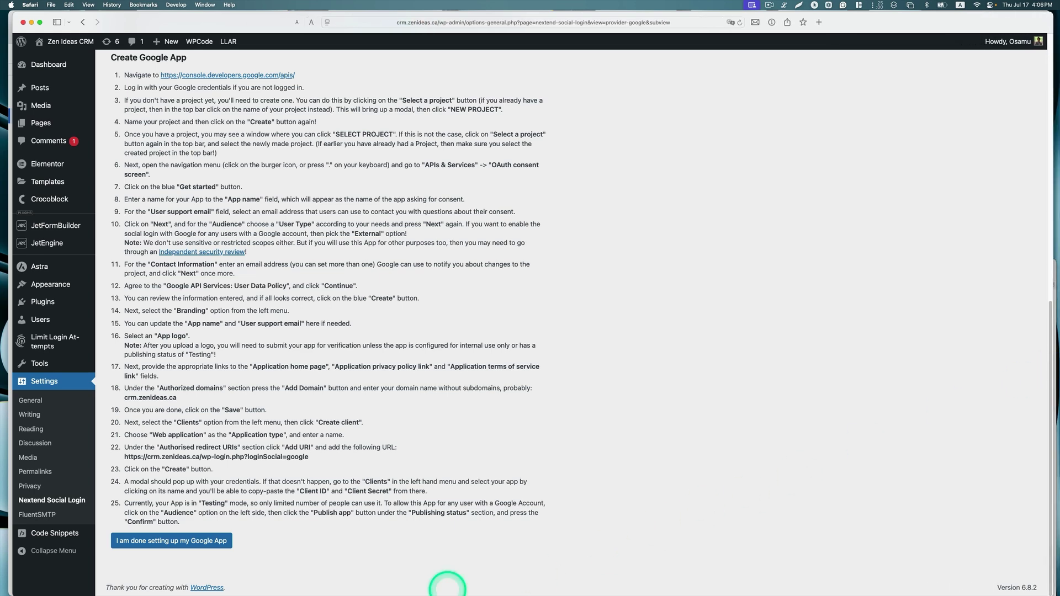
{"action": "left_click", "coordinate": [176, 540]}
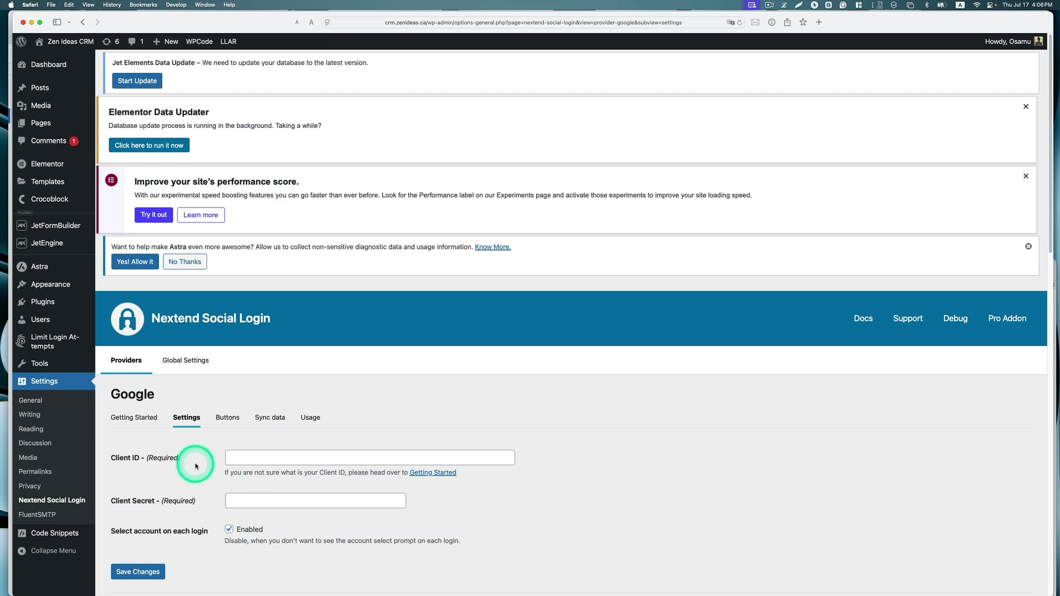
- Paste the Google Client ID and Client Secret into their fields and save the changes
{"action": "scroll", "coordinate": [246, 500], "scroll_direction": "down", "scroll_amount": 5}
{"action": "scroll", "coordinate": [246, 500], "scroll_direction": "down", "scroll_amount": 3}
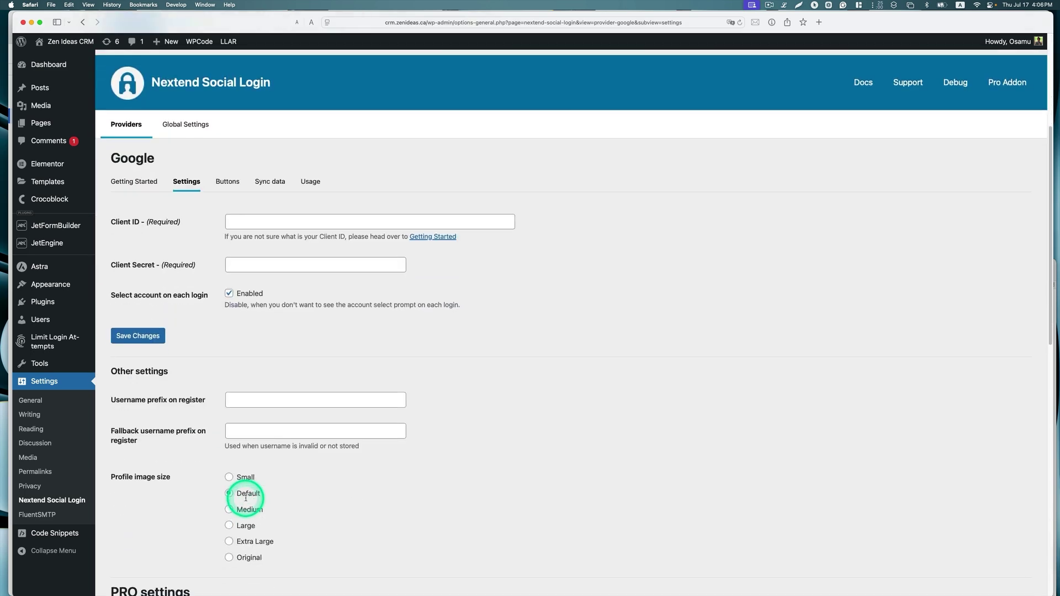
{"action": "left_click", "coordinate": [293, 223]}
{"action": "key", "text": "super+v"}
{"action": "left_click", "coordinate": [880, 227]}
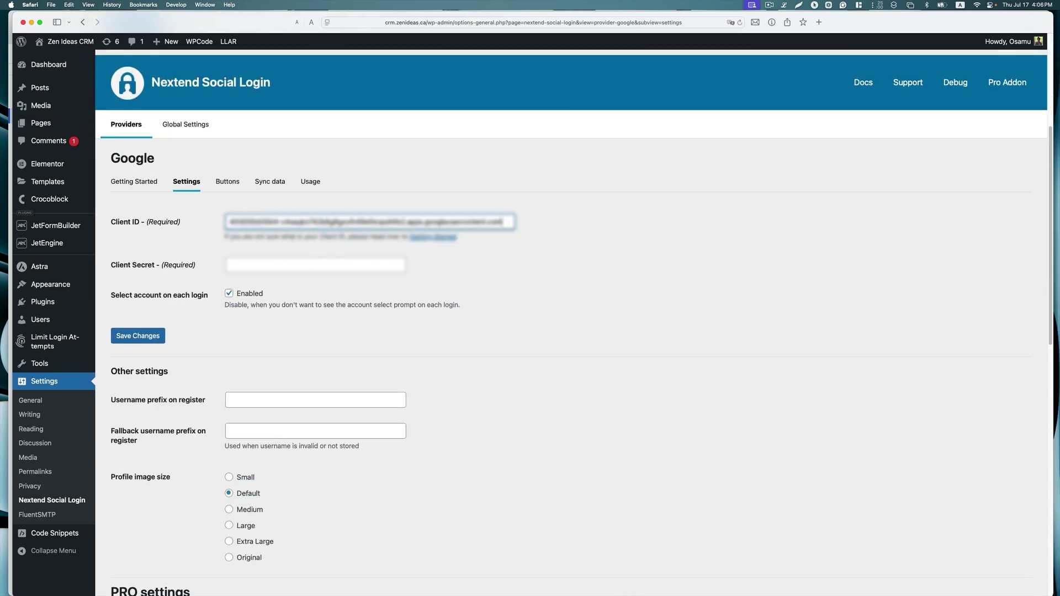
{"action": "left_click", "coordinate": [291, 265]}
{"action": "left_click", "coordinate": [291, 265]}
{"action": "key", "text": "super+v"}
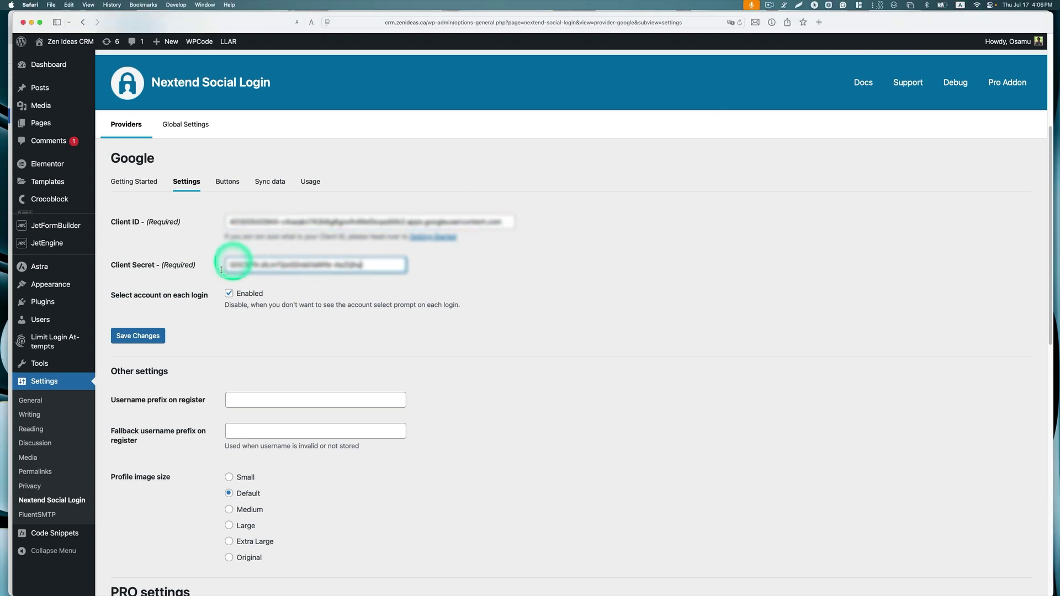
{"action": "left_click", "coordinate": [144, 343]}
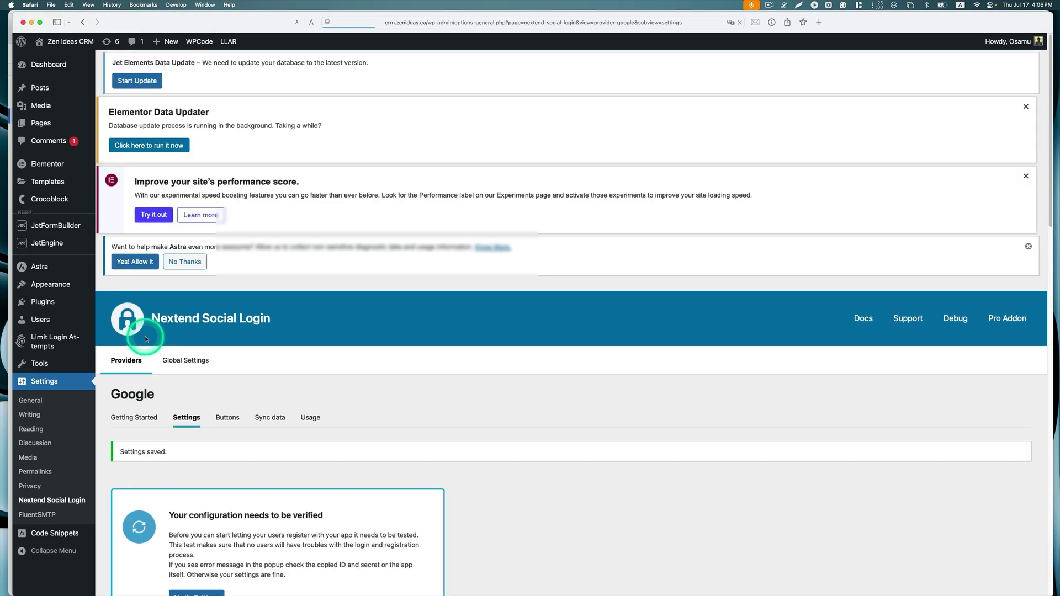
- Verify the Google settings with a test sign-in using a Google account, then enable the Google provider
{"action": "scroll", "coordinate": [685, 119], "scroll_direction": "down", "scroll_amount": 5}
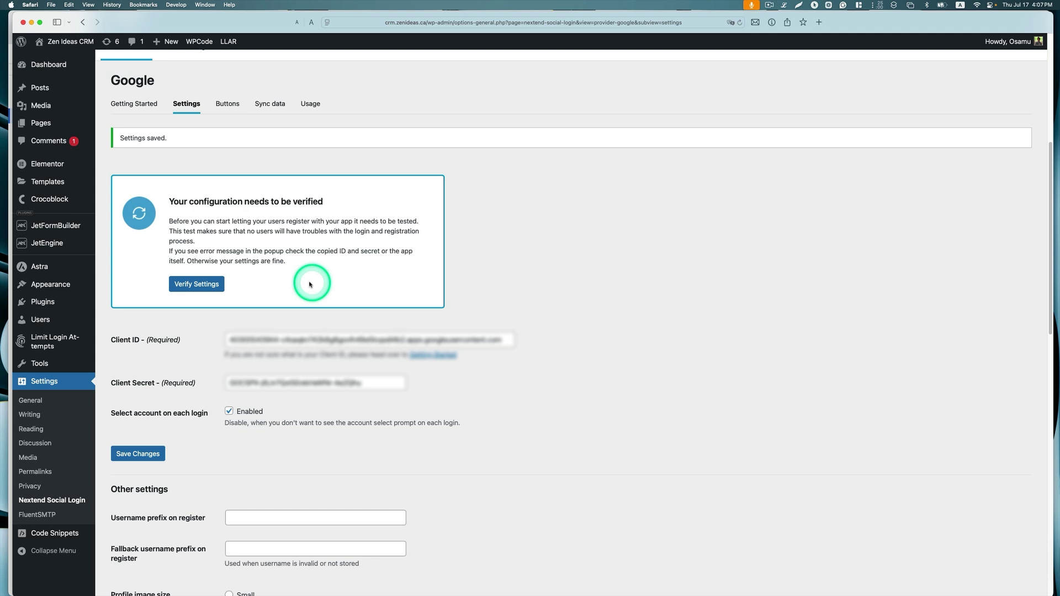
{"action": "left_click", "coordinate": [215, 289]}
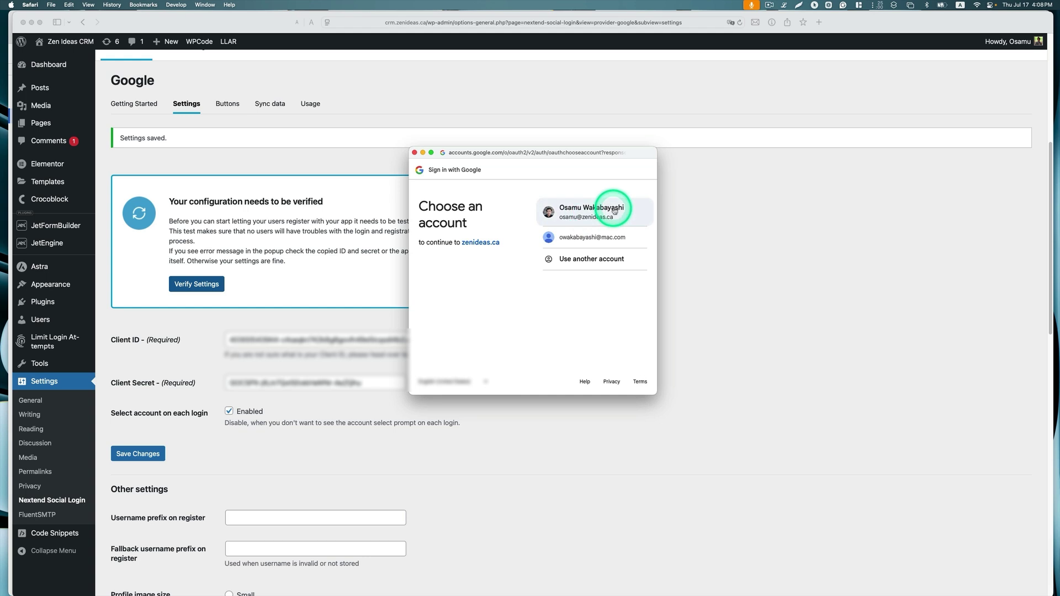
{"action": "left_click", "coordinate": [595, 217]}
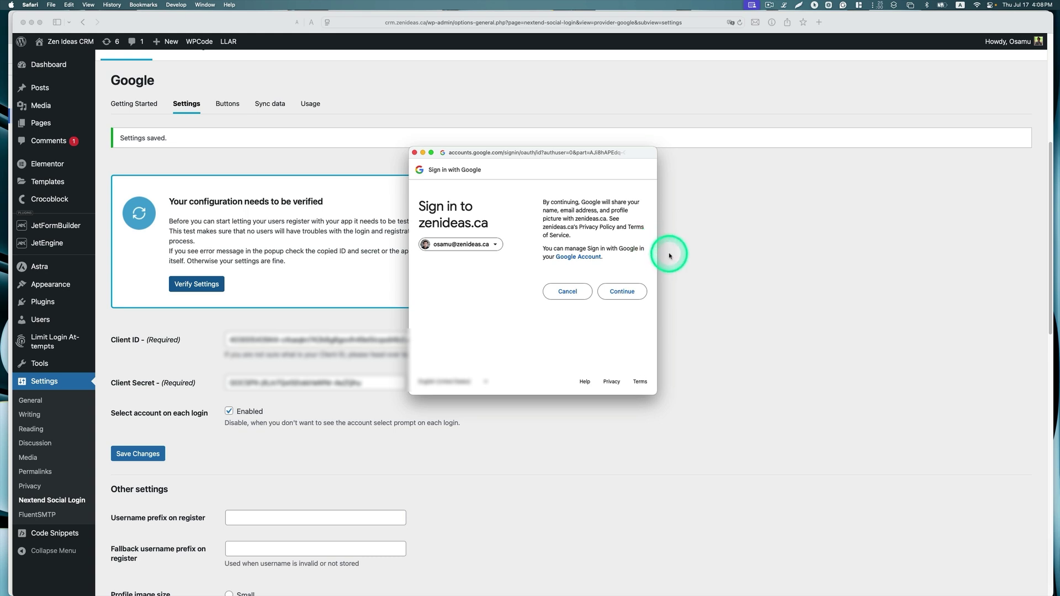
{"action": "left_click", "coordinate": [623, 299]}
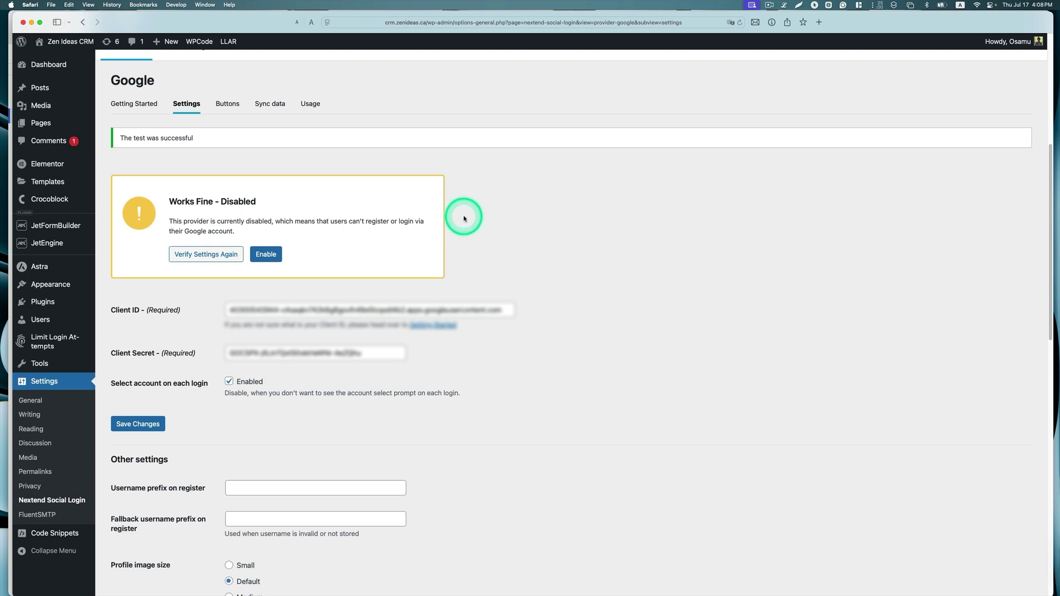
{"action": "left_click", "coordinate": [271, 254]}
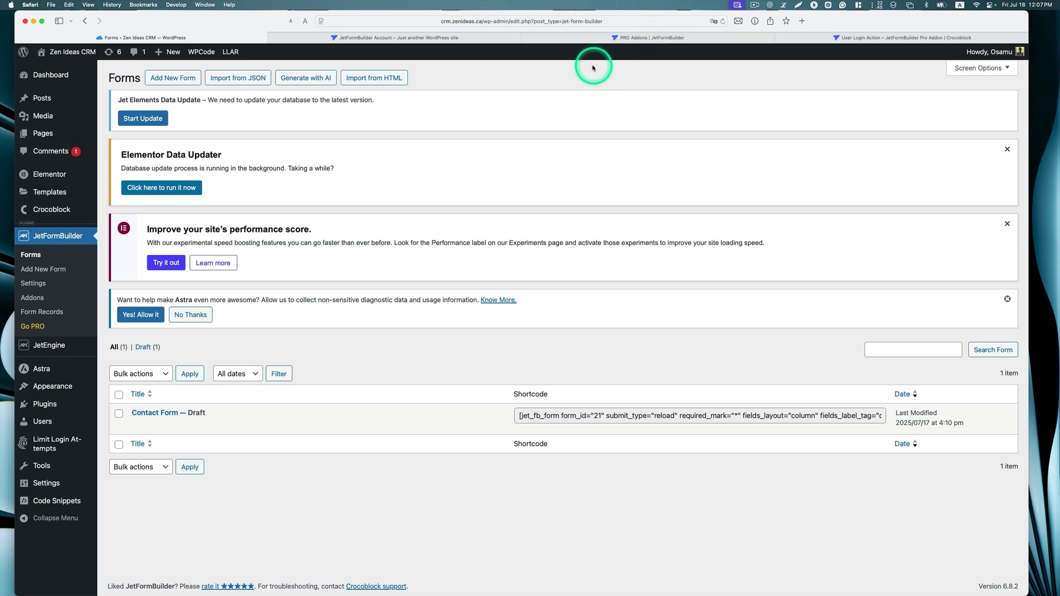
- Open JetFormBuilder Addons and follow the User Login Action card's Learn More link
{"action": "left_click", "coordinate": [34, 299]}
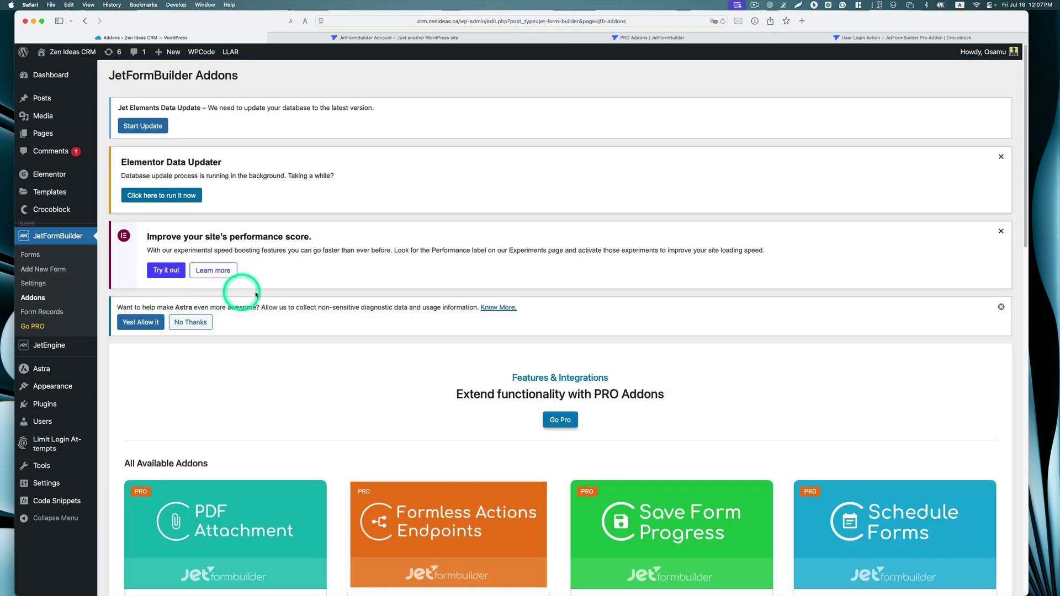
{"action": "scroll", "coordinate": [350, 293], "scroll_direction": "down", "scroll_amount": 6}
{"action": "scroll", "coordinate": [350, 291], "scroll_direction": "down", "scroll_amount": 6}
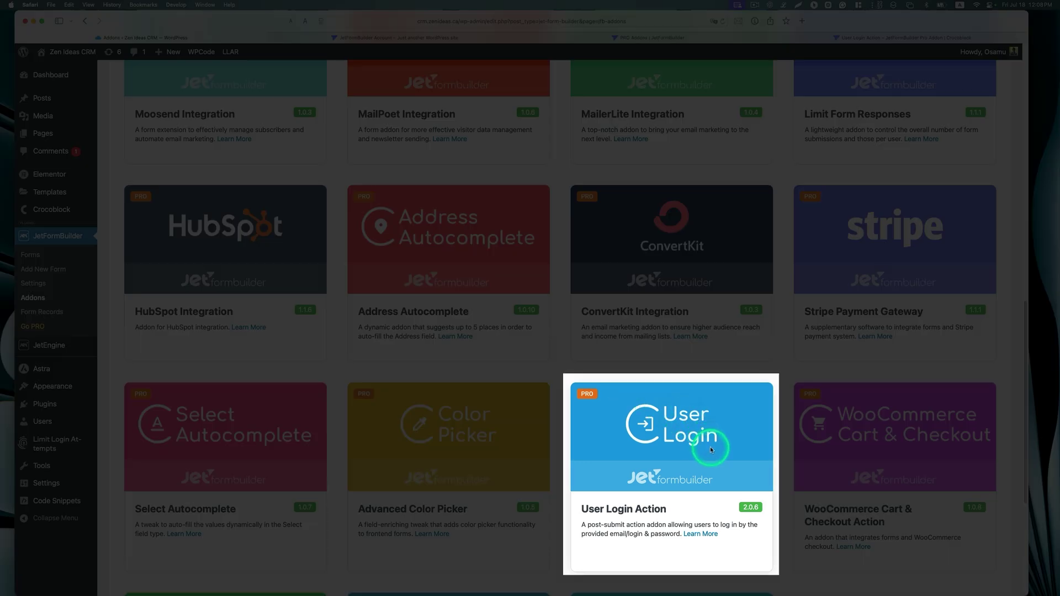
{"action": "scroll", "coordinate": [705, 459], "scroll_direction": "down", "scroll_amount": 1}
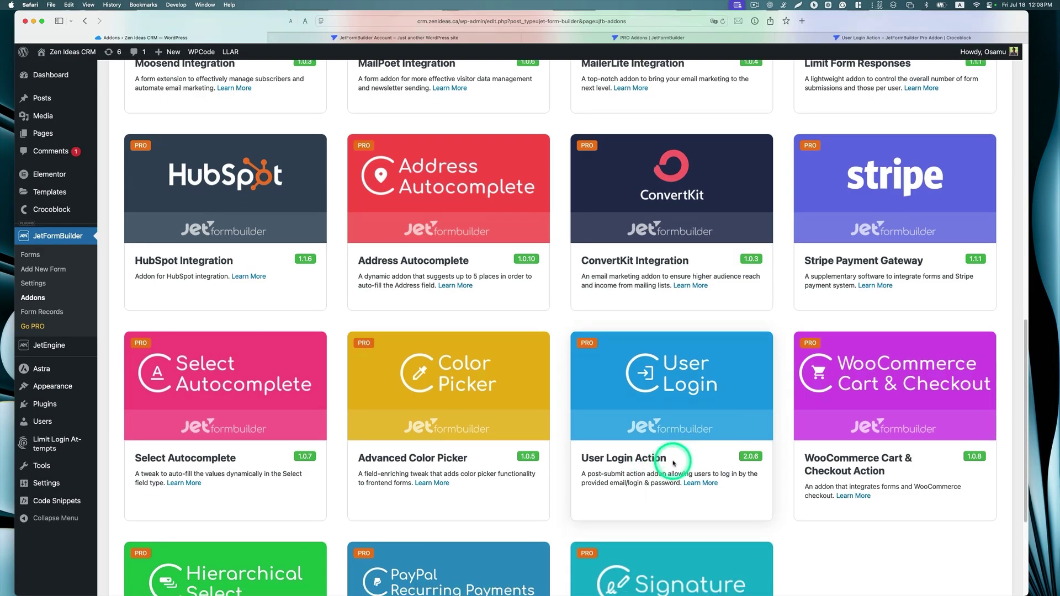
{"action": "left_click", "coordinate": [700, 484]}
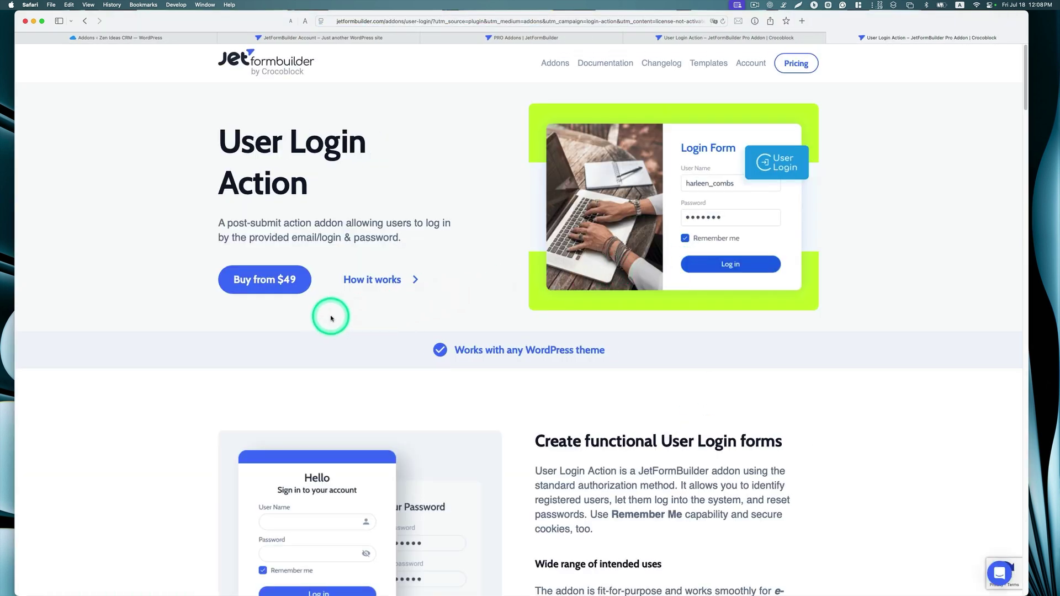
- Switch to the JetFormBuilder account tab and scroll through the Pro Addons downloads
{"action": "left_click", "coordinate": [362, 37]}
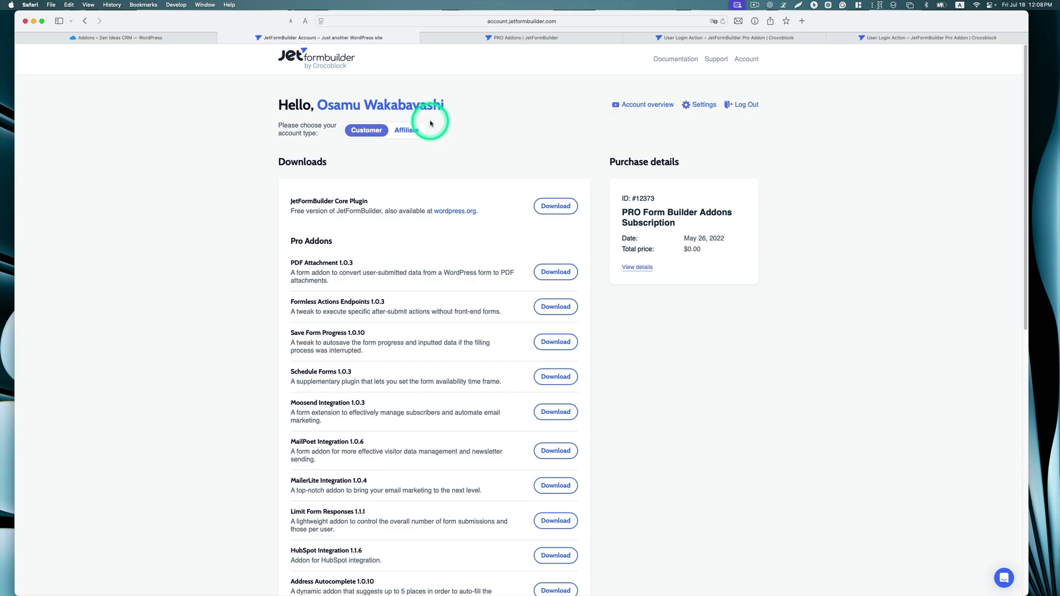
{"action": "scroll", "coordinate": [417, 285], "scroll_direction": "down", "scroll_amount": 4}
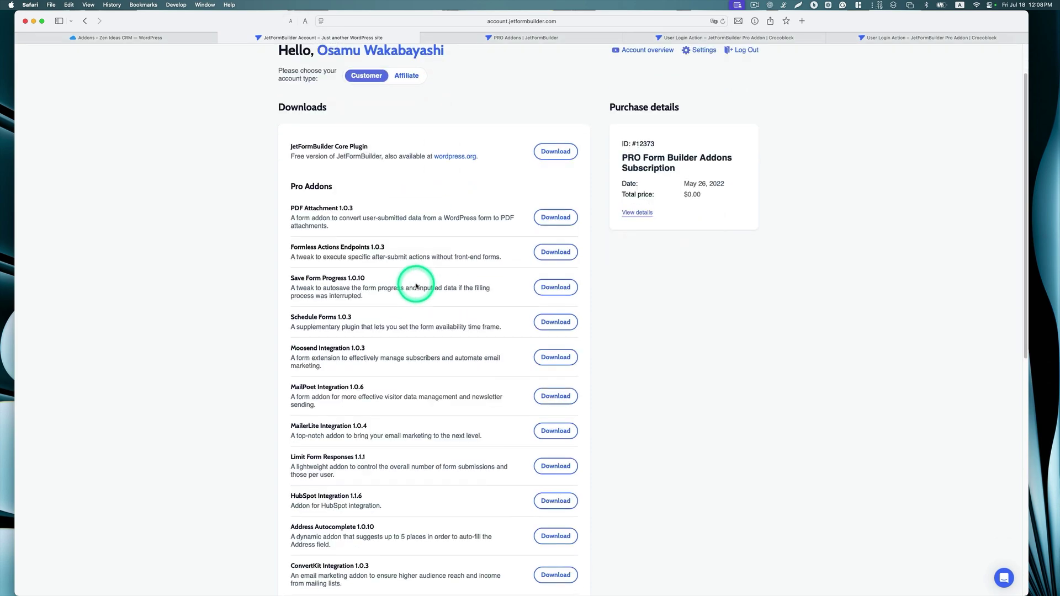
{"action": "scroll", "coordinate": [417, 285], "scroll_direction": "down", "scroll_amount": 4}
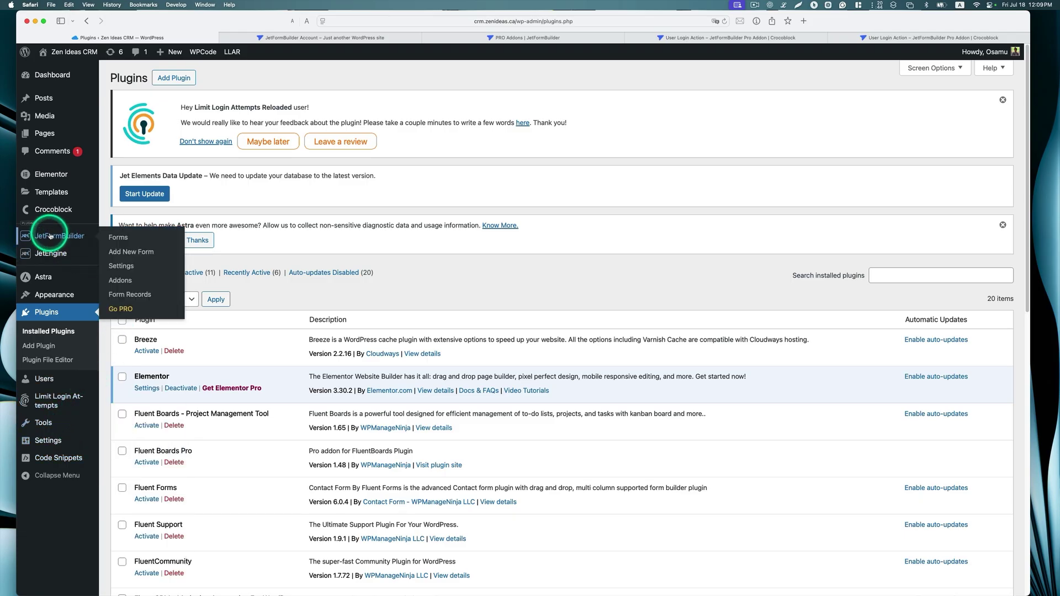
- Start a new form titled User Login Form, built from the User Login pattern
{"action": "left_click", "coordinate": [77, 243]}
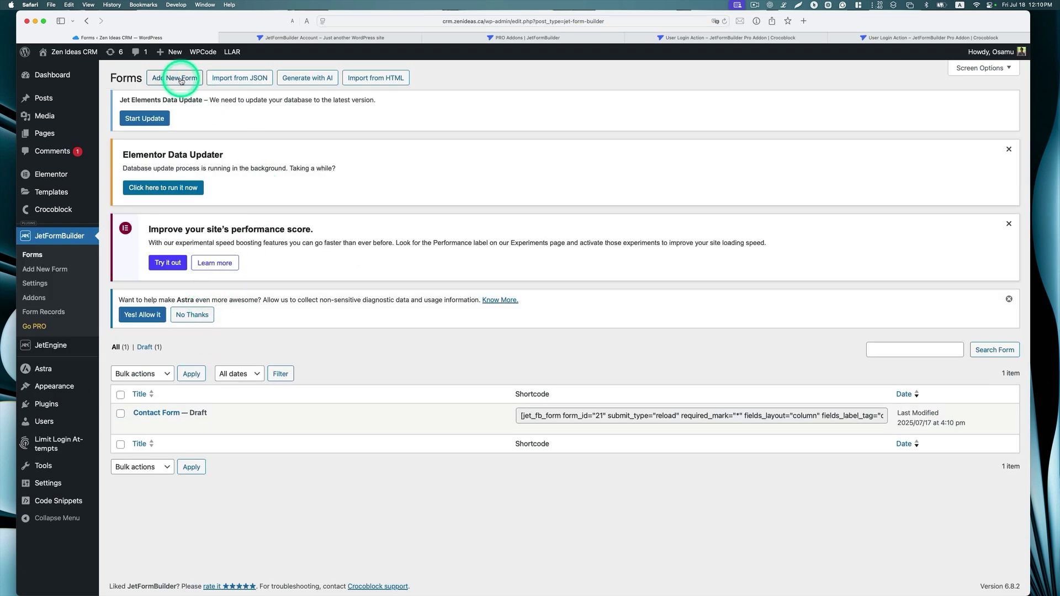
{"action": "left_click", "coordinate": [182, 81]}
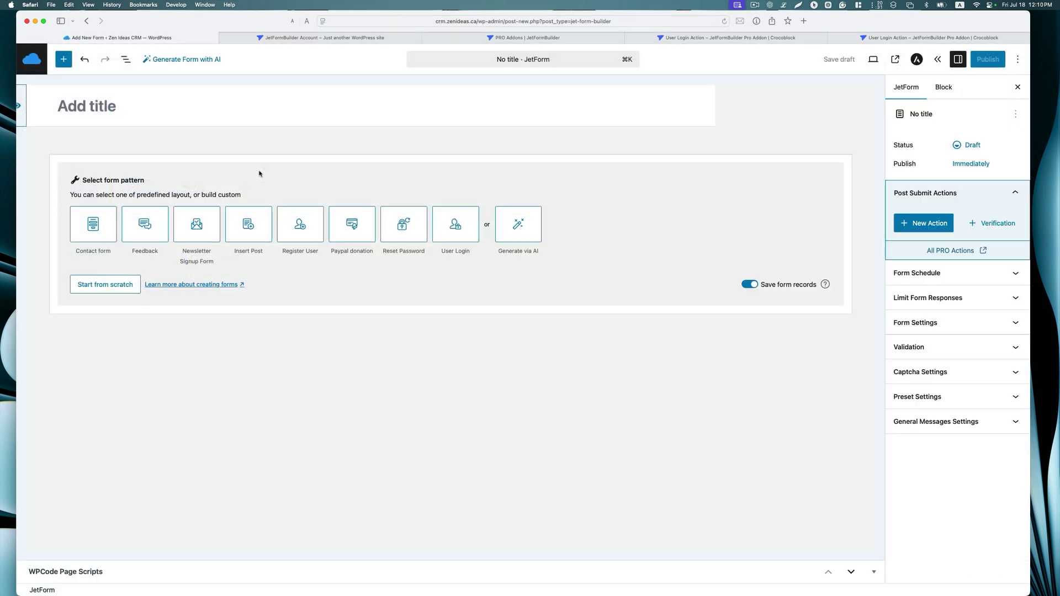
{"action": "type", "text": "User Login Form"}
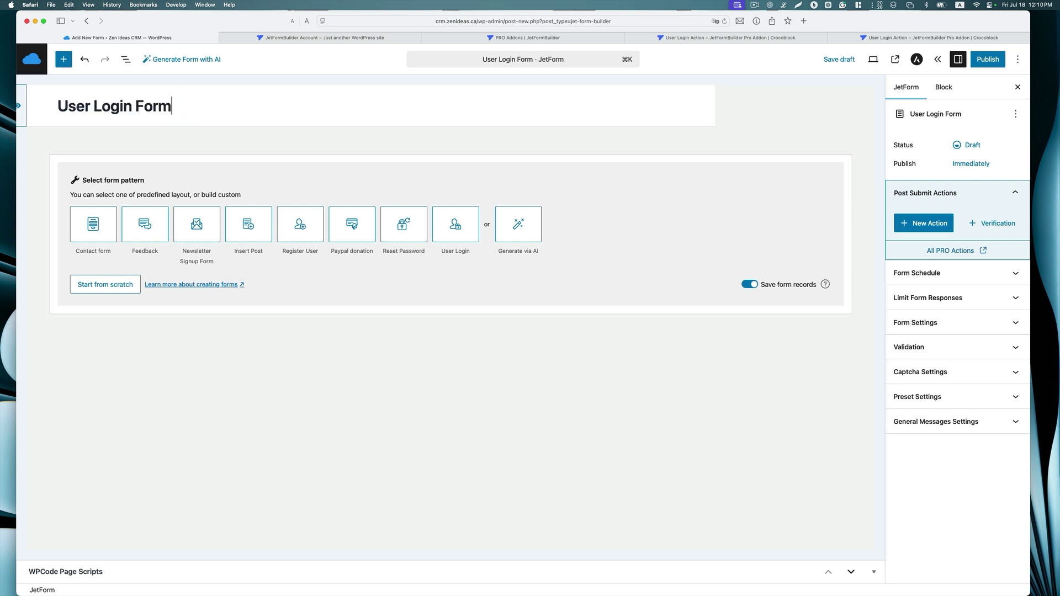
{"action": "left_click", "coordinate": [450, 237]}
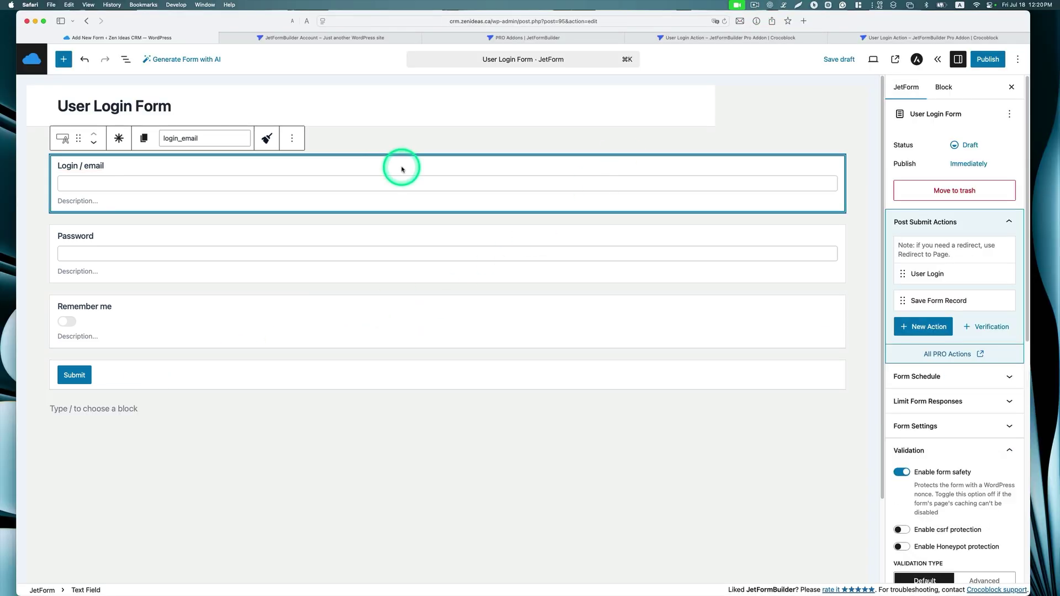
- Make the Login / email and Password fields required and review the User Login action mapping
{"action": "left_click", "coordinate": [122, 141]}
{"action": "left_click", "coordinate": [115, 224]}
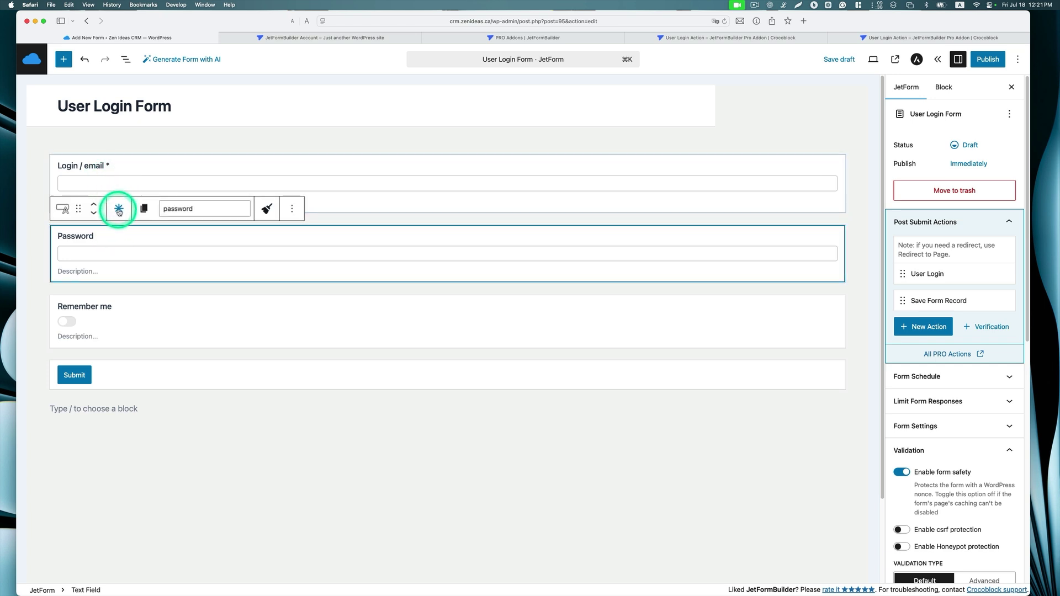
{"action": "left_click", "coordinate": [118, 210]}
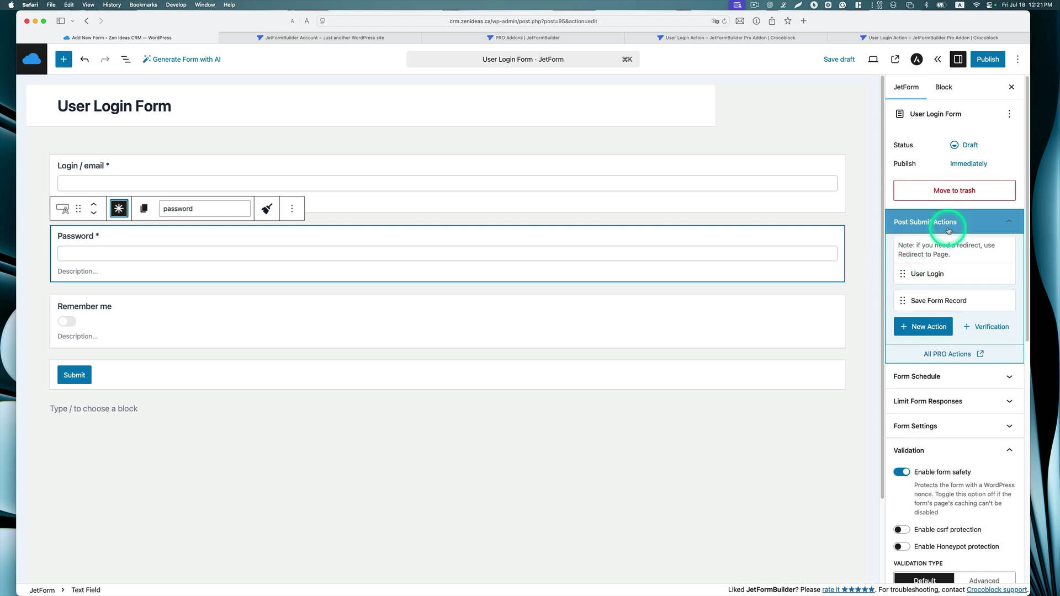
{"action": "left_click", "coordinate": [953, 275]}
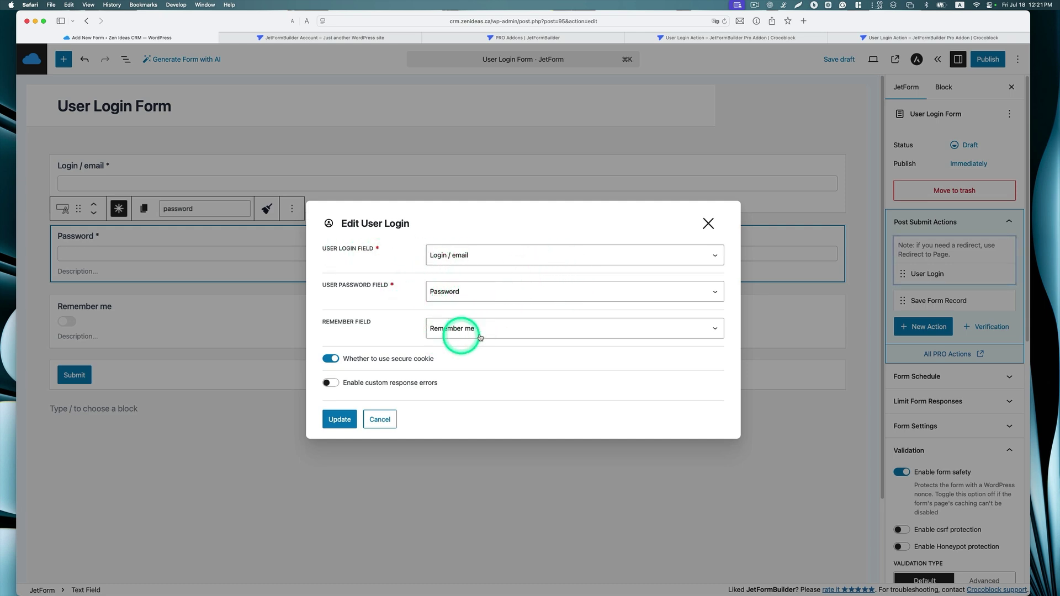
{"action": "left_click", "coordinate": [709, 229]}
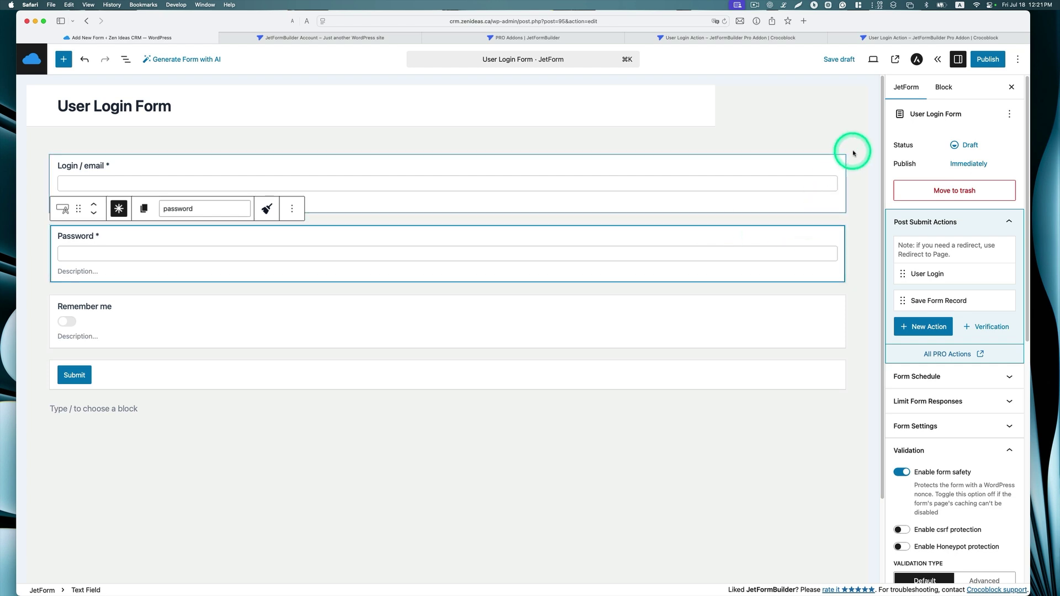
- Relabel the form's Submit button to 'Login'
{"action": "left_click", "coordinate": [135, 381]}
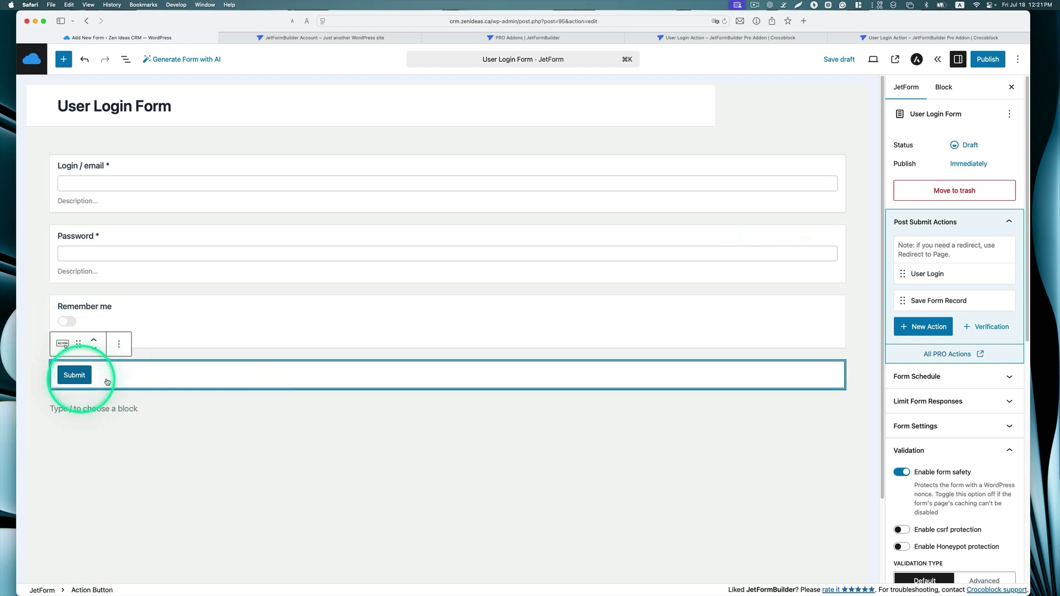
{"action": "scroll", "coordinate": [946, 353], "scroll_direction": "down", "scroll_amount": 1}
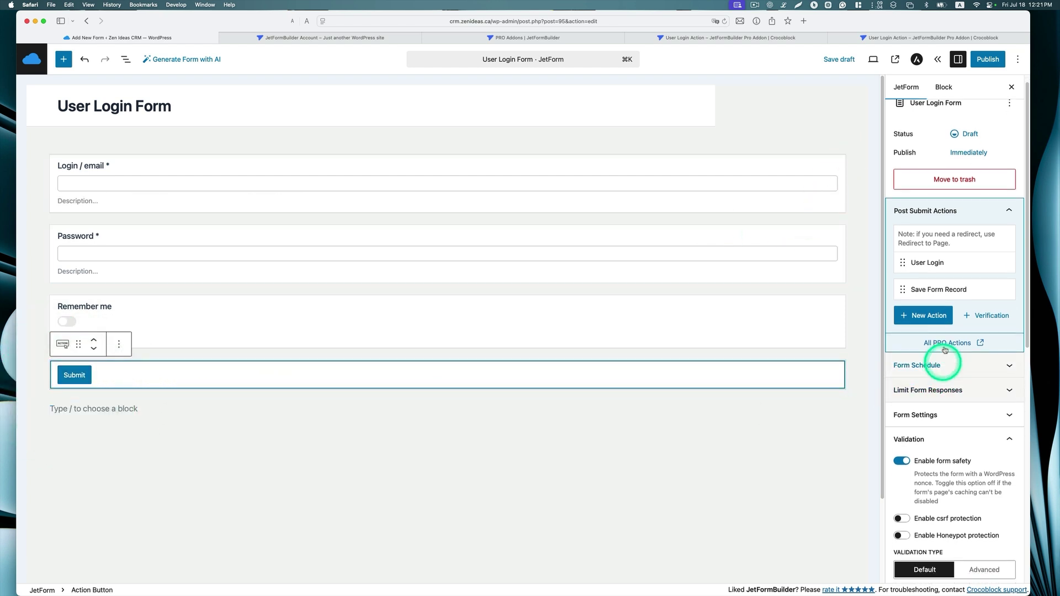
{"action": "left_click", "coordinate": [944, 87]}
{"action": "left_click", "coordinate": [917, 226]}
{"action": "key", "text": "super+a"}
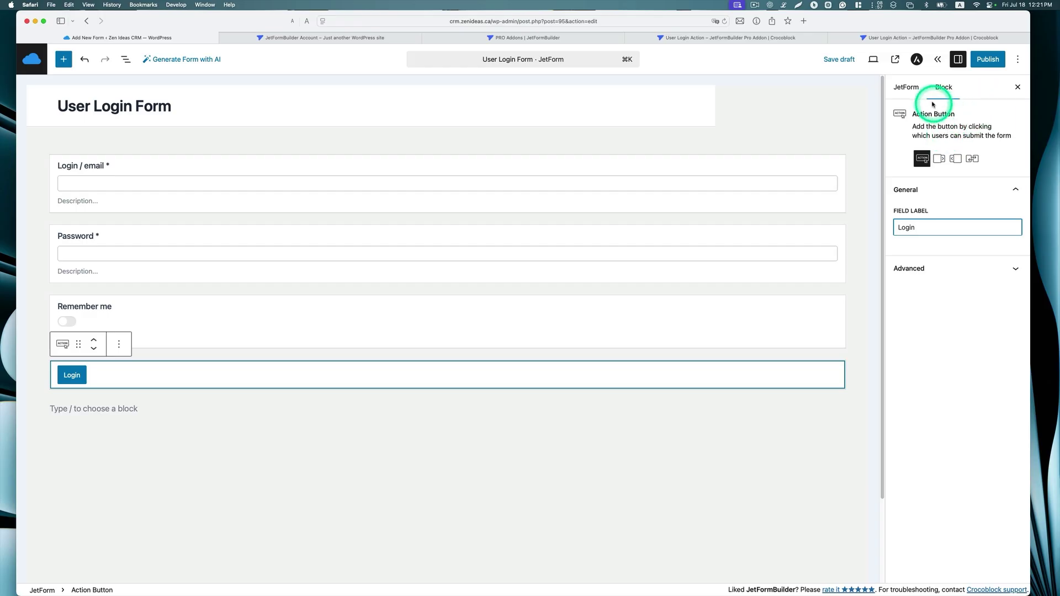
- Change the success message to 'Form successfully logged in' and publish the form
{"action": "left_click", "coordinate": [909, 87]}
{"action": "scroll", "coordinate": [972, 276], "scroll_direction": "down", "scroll_amount": 10}
{"action": "scroll", "coordinate": [985, 307], "scroll_direction": "down", "scroll_amount": 5}
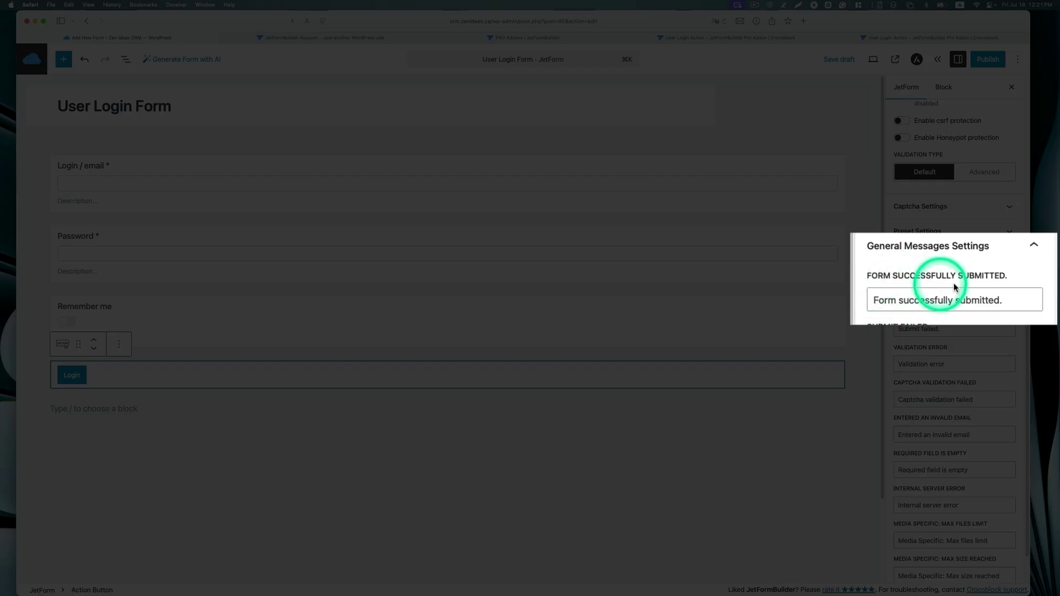
{"action": "left_click_drag", "start_coordinate": [1002, 301], "coordinate": [956, 301]}
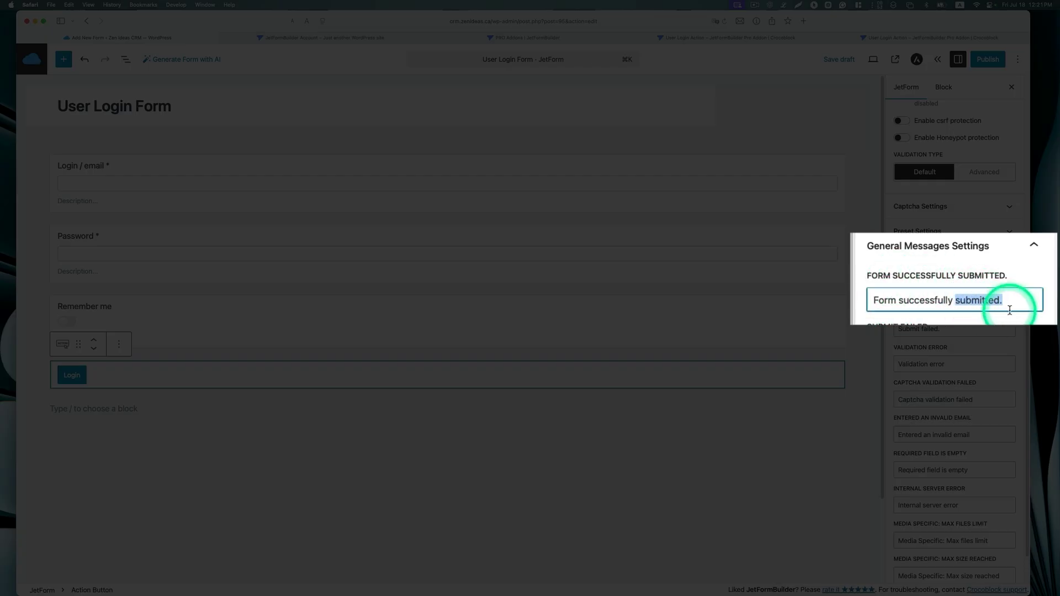
{"action": "type", "text": "logged in"}
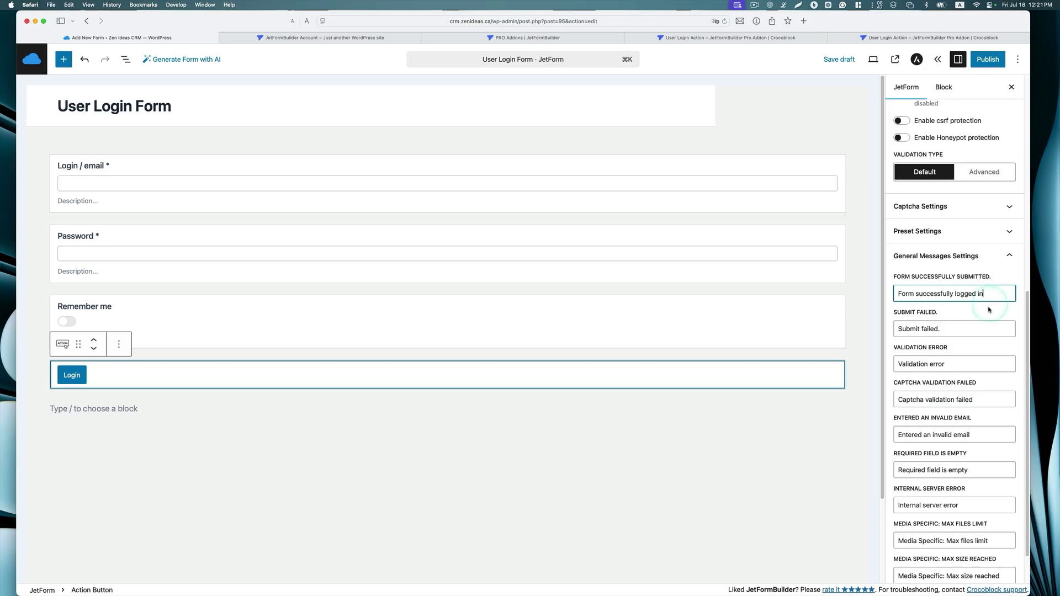
{"action": "scroll", "coordinate": [985, 319], "scroll_direction": "up", "scroll_amount": 5}
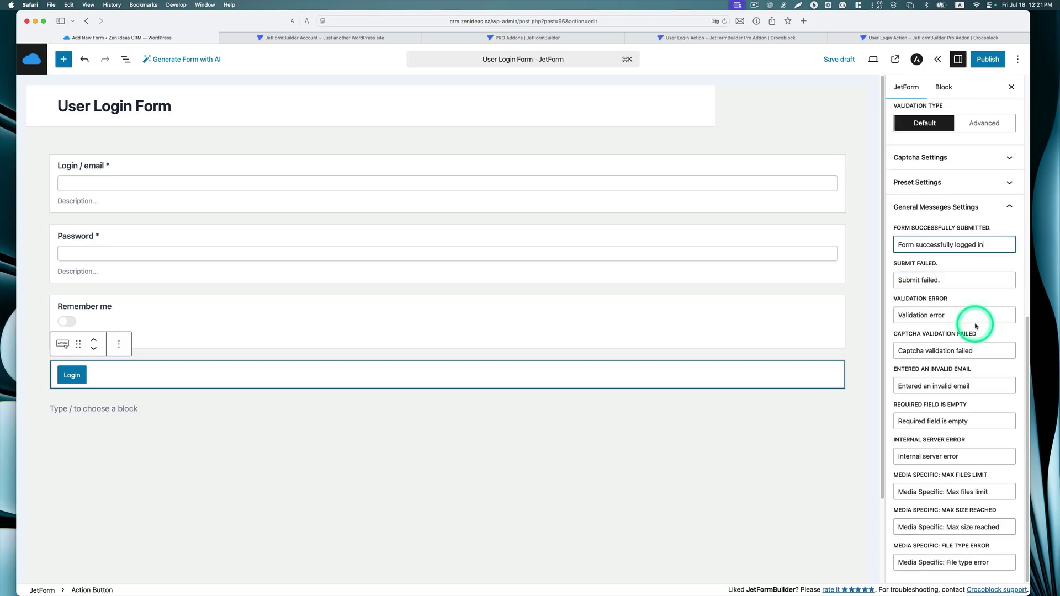
{"action": "left_click", "coordinate": [988, 59]}
{"action": "left_click", "coordinate": [987, 60]}
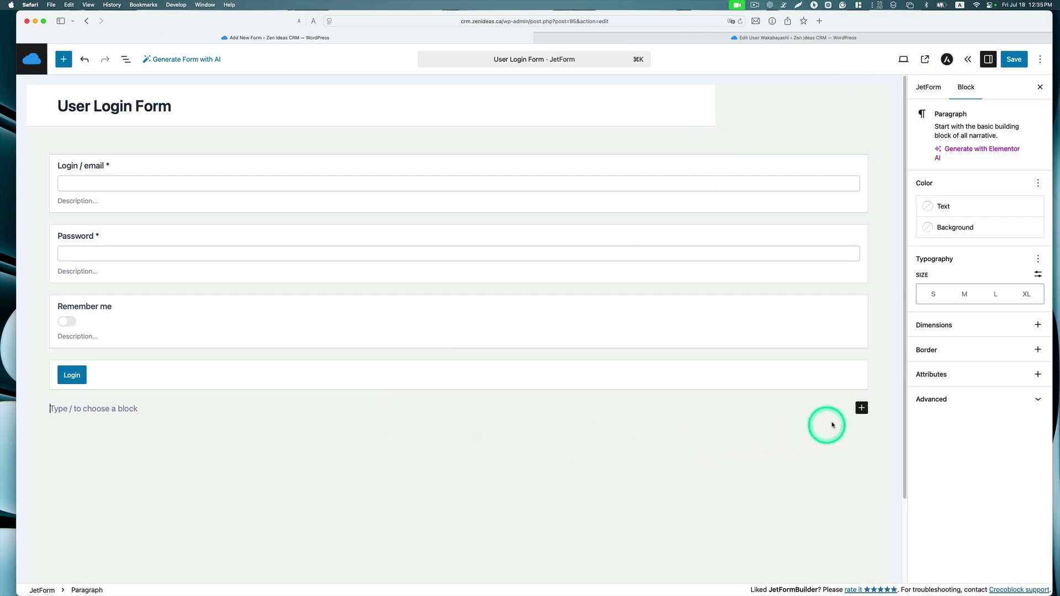
- Add a Shortcode block containing [nextend_social_login] below the Login button and save the form
{"action": "left_click", "coordinate": [861, 408]}
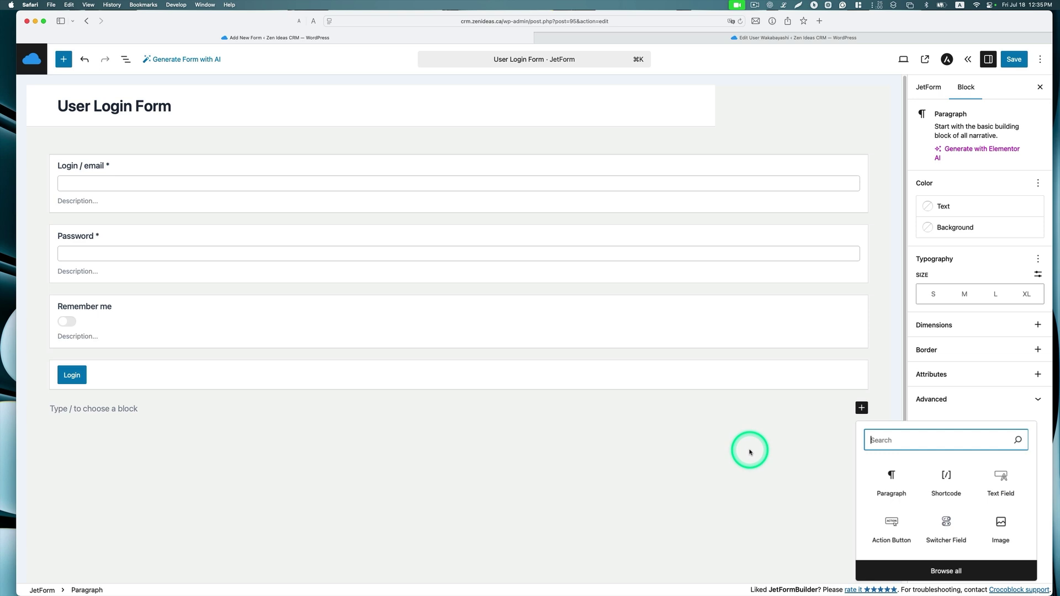
{"action": "type", "text": "short"}
{"action": "left_click", "coordinate": [886, 475]}
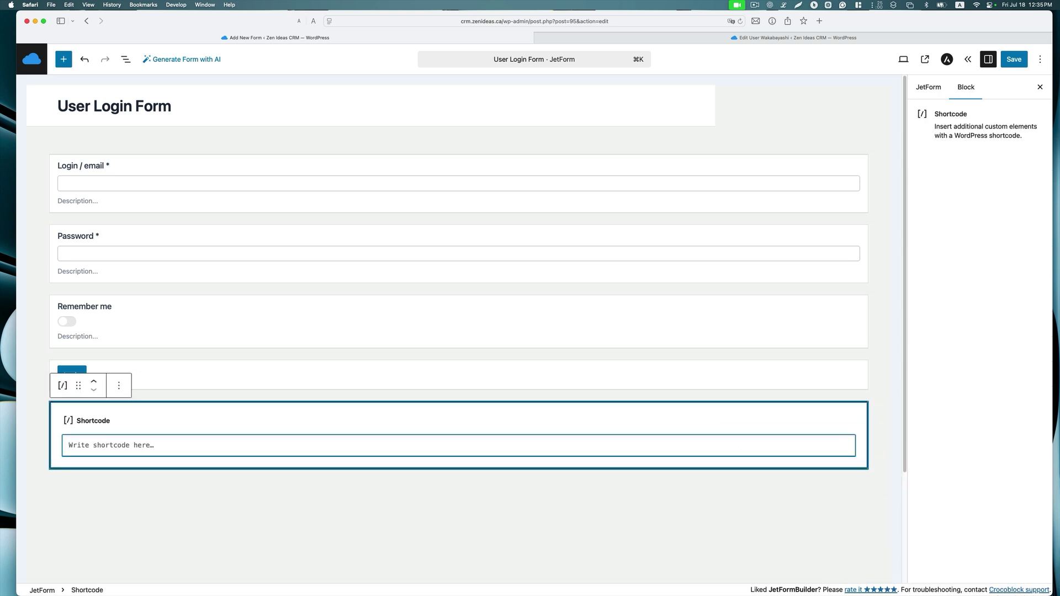
{"action": "left_click", "coordinate": [166, 451]}
{"action": "type", "text": "[nextend_social_login]"}
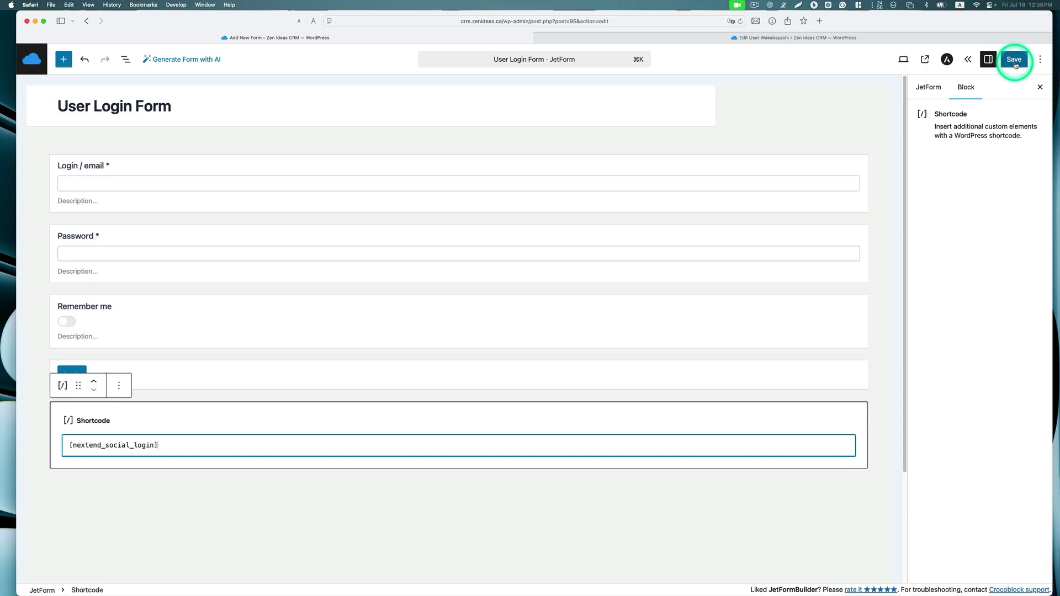
{"action": "left_click", "coordinate": [1014, 59]}
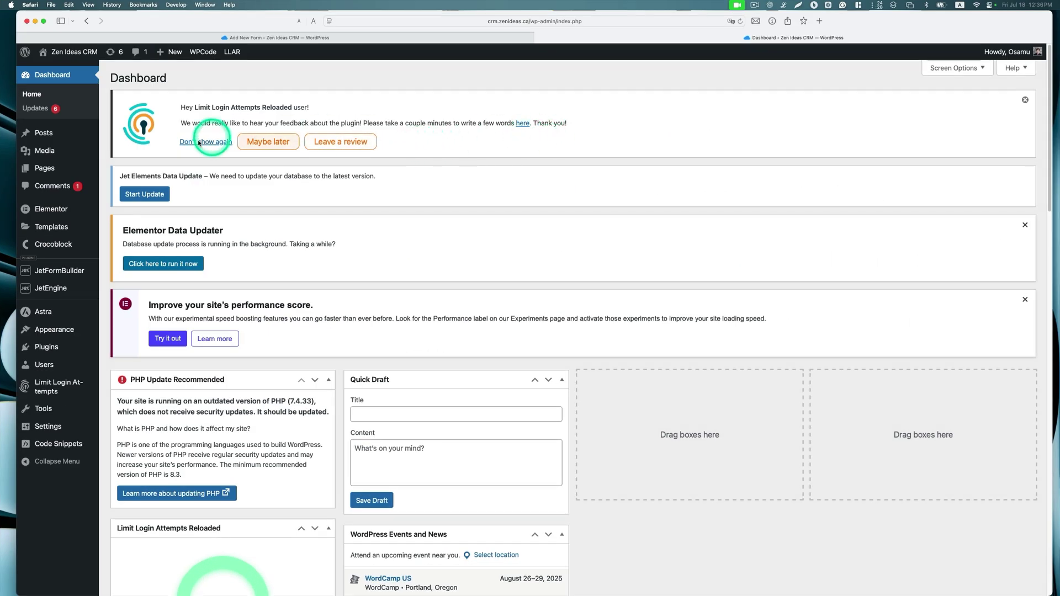
- Create a new page titled 'Login Page' and open it in Elementor
{"action": "mouse_move", "coordinate": [83, 167]}
{"action": "left_click", "coordinate": [131, 185]}
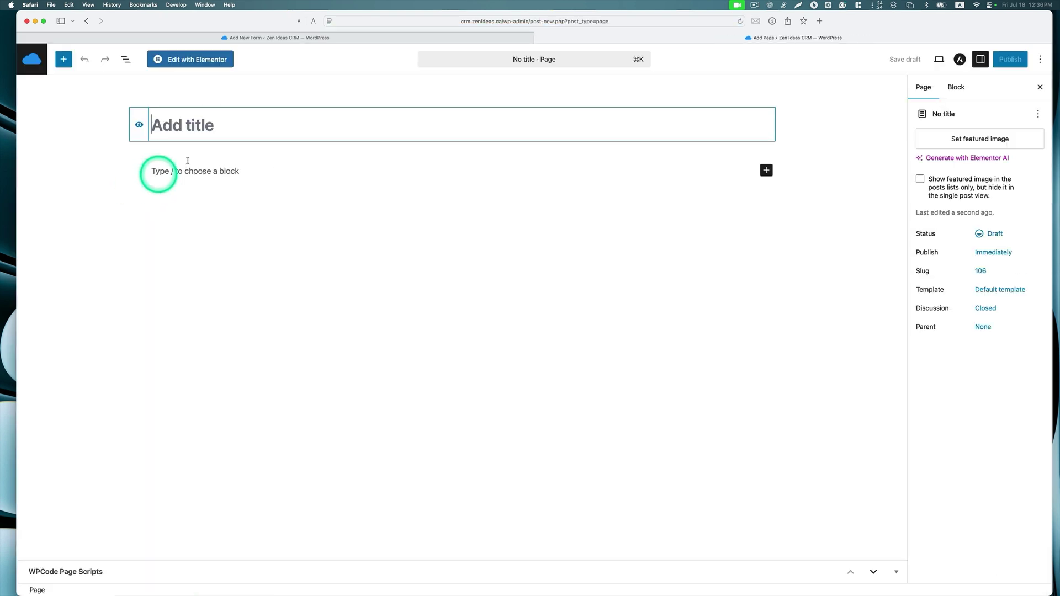
{"action": "type", "text": "Login Page"}
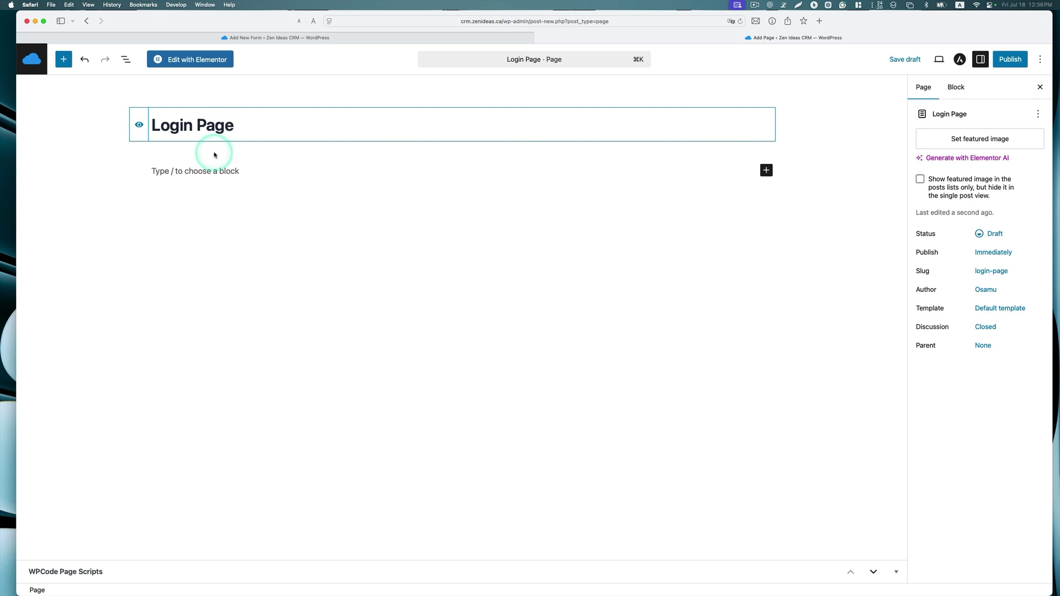
{"action": "left_click", "coordinate": [198, 62]}
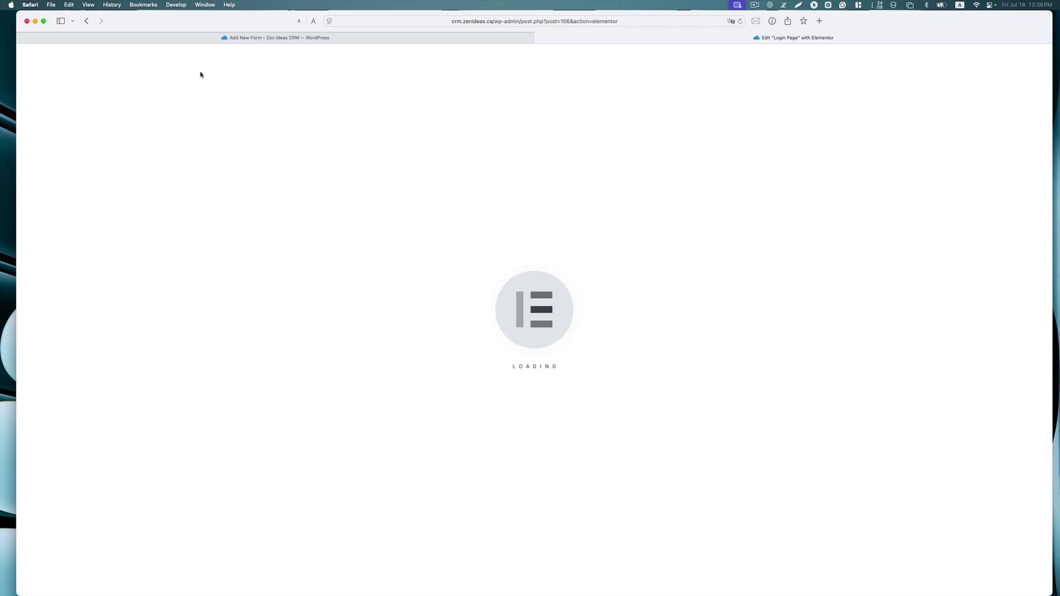
- Place a JetForm widget set to User Login Form on the Login Page and publish it
{"action": "left_click", "coordinate": [146, 130]}
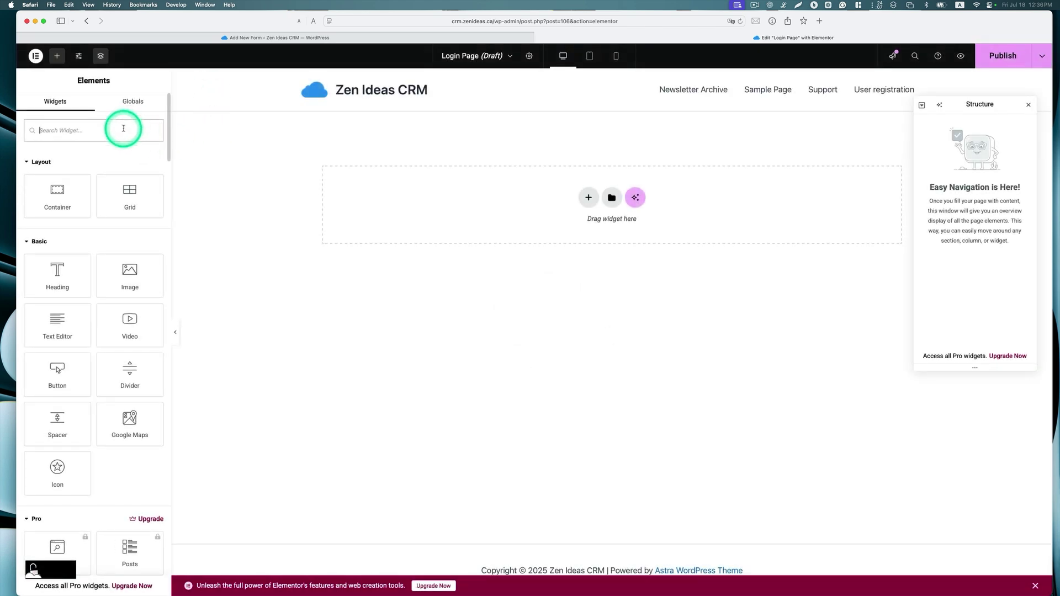
{"action": "type", "text": "jet"}
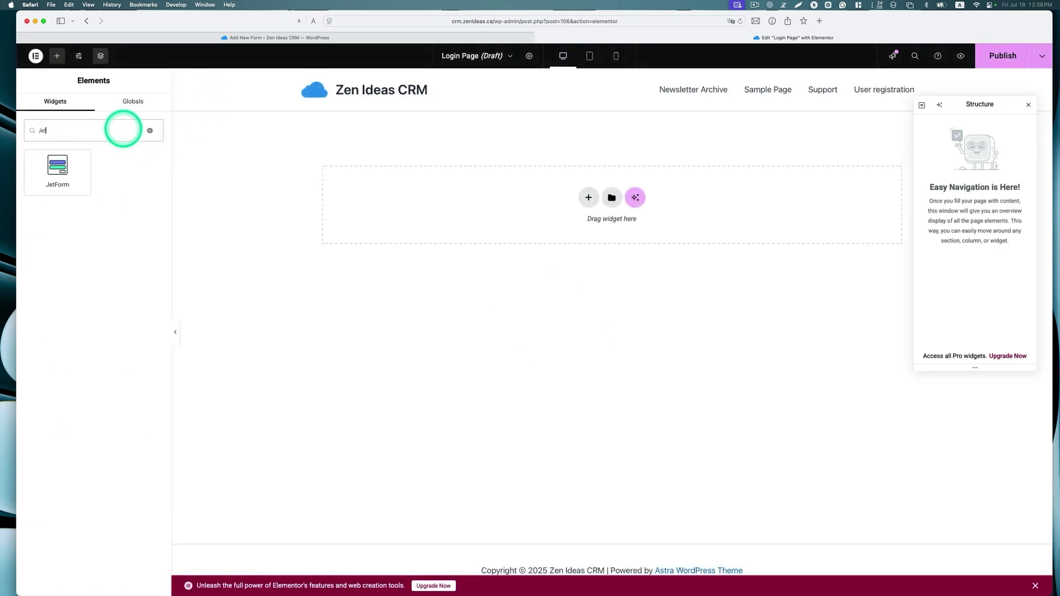
{"action": "left_click_drag", "start_coordinate": [57, 166], "coordinate": [471, 195]}
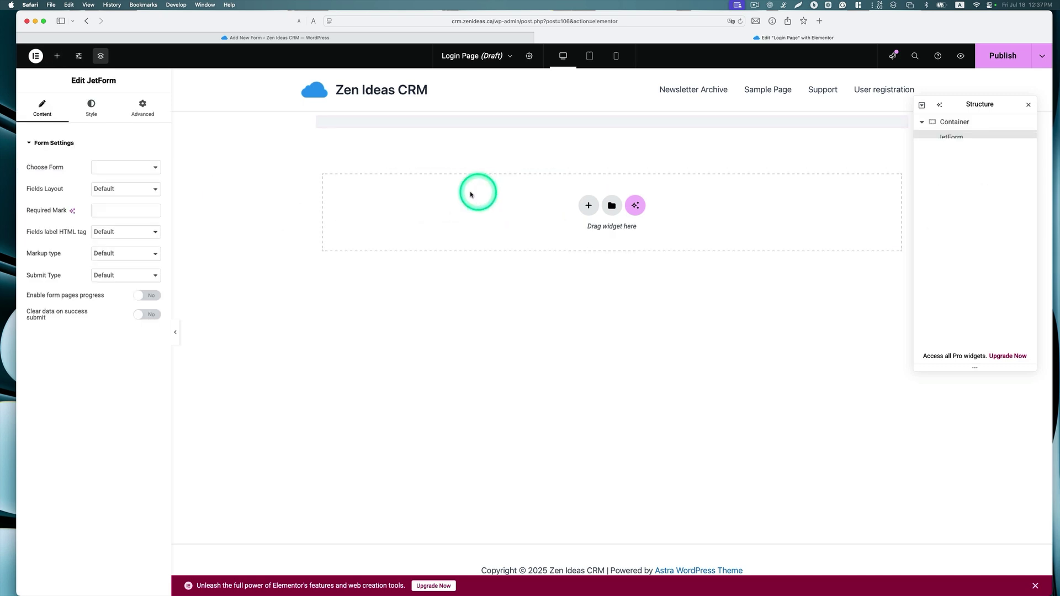
{"action": "left_click", "coordinate": [146, 167]}
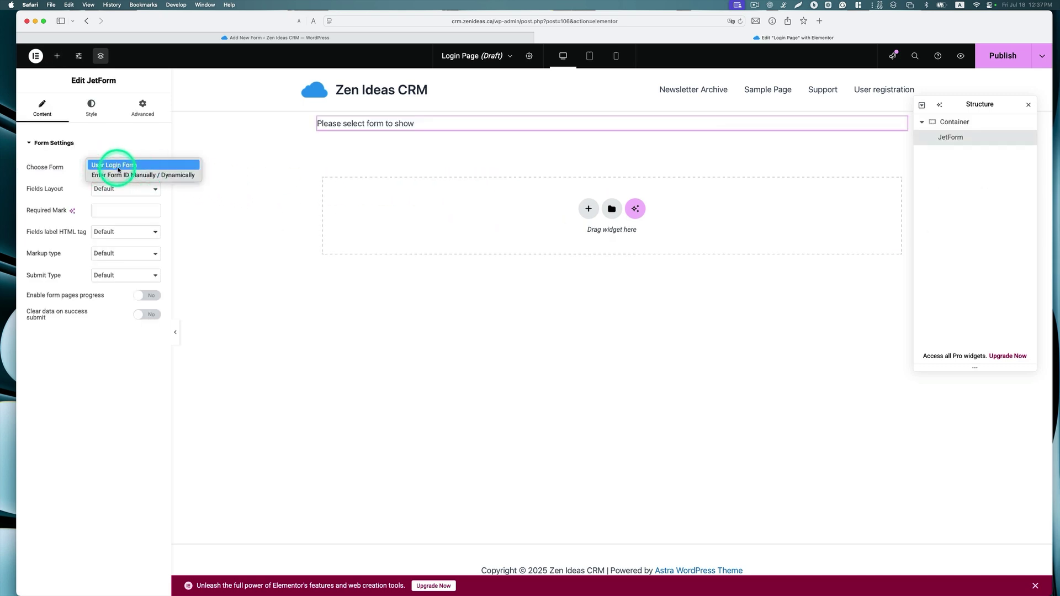
{"action": "left_click", "coordinate": [127, 166]}
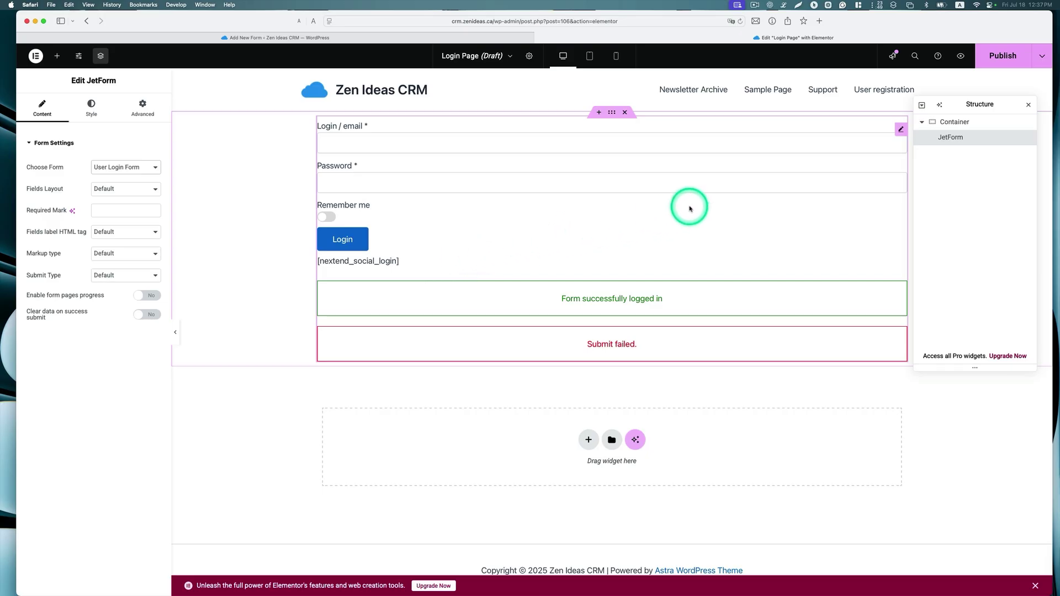
{"action": "left_click", "coordinate": [991, 54]}
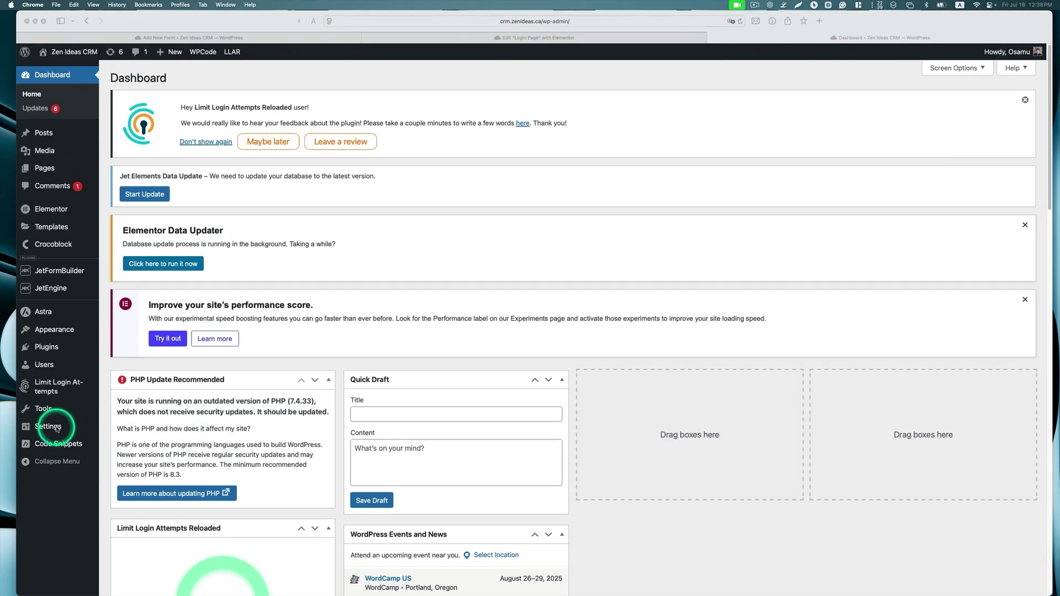
- Enable 'Anyone can register' under Membership in General Settings and save the changes
{"action": "left_click", "coordinate": [57, 428]}
{"action": "left_click", "coordinate": [126, 430]}
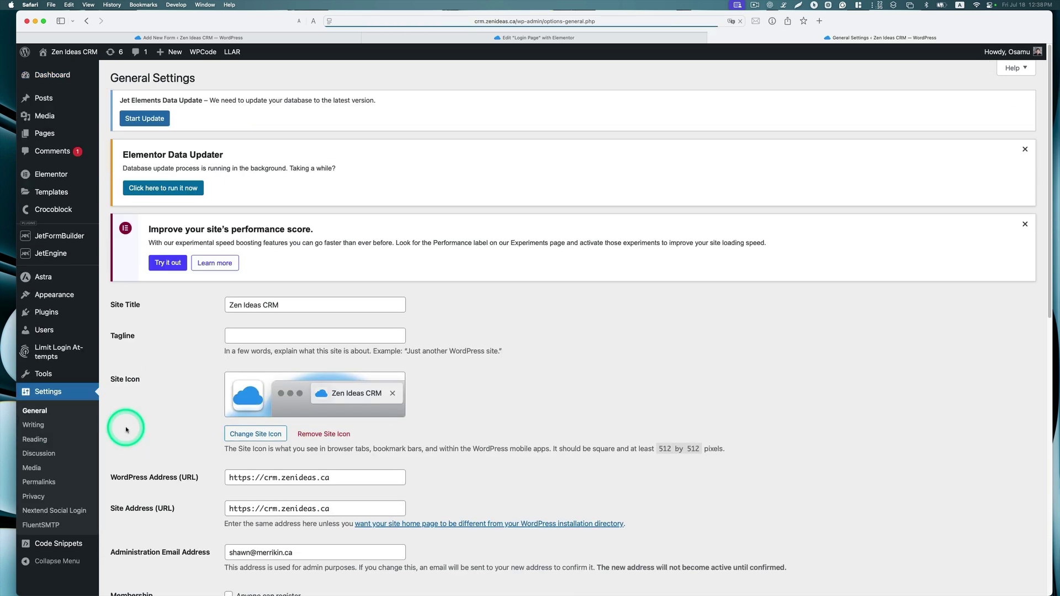
{"action": "scroll", "coordinate": [237, 435], "scroll_direction": "down", "scroll_amount": 5}
{"action": "scroll", "coordinate": [229, 434], "scroll_direction": "down", "scroll_amount": 1}
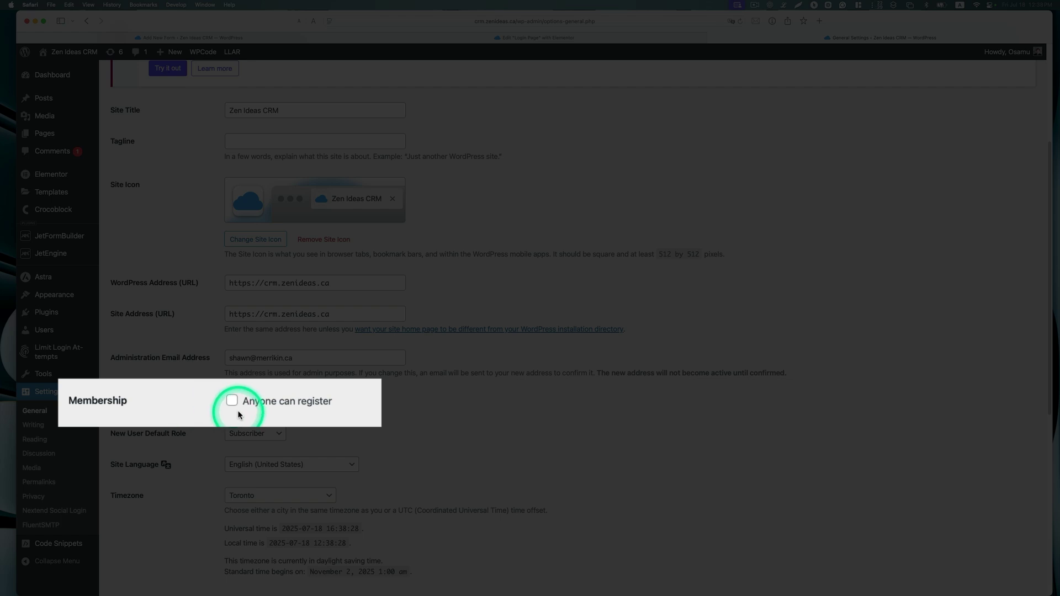
{"action": "left_click", "coordinate": [233, 403]}
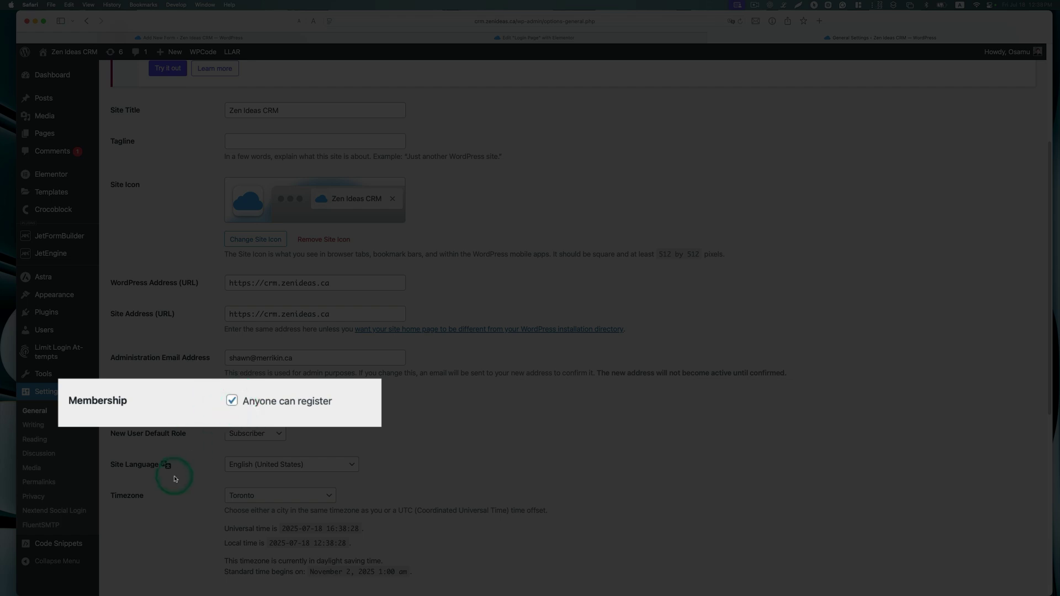
{"action": "scroll", "coordinate": [165, 491], "scroll_direction": "down", "scroll_amount": 10}
{"action": "left_click", "coordinate": [147, 549]}
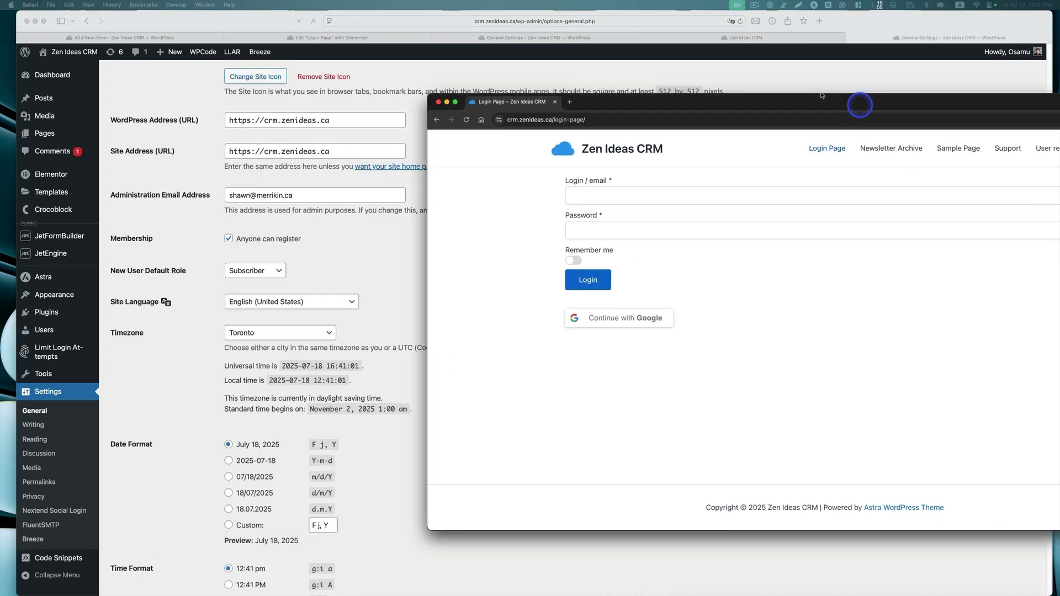
- Rearrange the Chrome windows so the published Login Page is in front
{"action": "left_click_drag", "start_coordinate": [894, 111], "coordinate": [533, 25]}
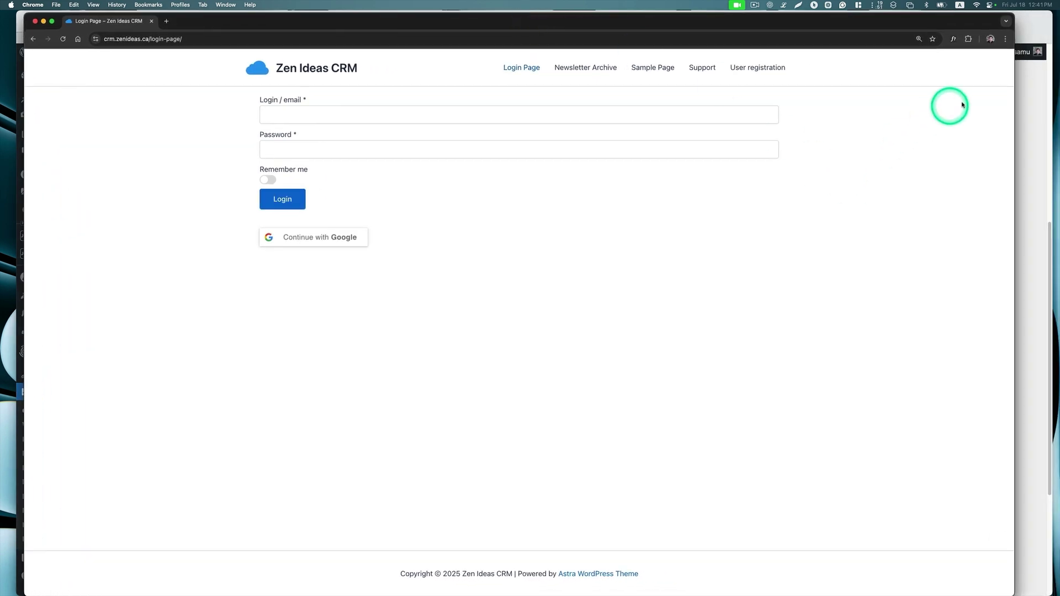
{"action": "left_click", "coordinate": [1031, 24]}
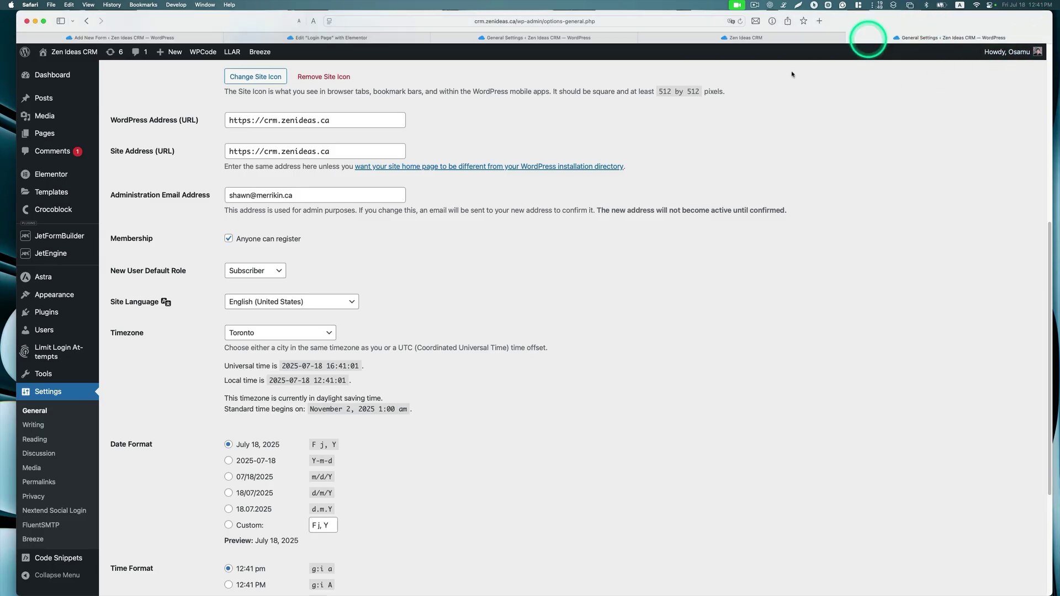
{"action": "left_click_drag", "start_coordinate": [204, 25], "coordinate": [204, 55]}
{"action": "left_click_drag", "start_coordinate": [243, 23], "coordinate": [233, 21]}
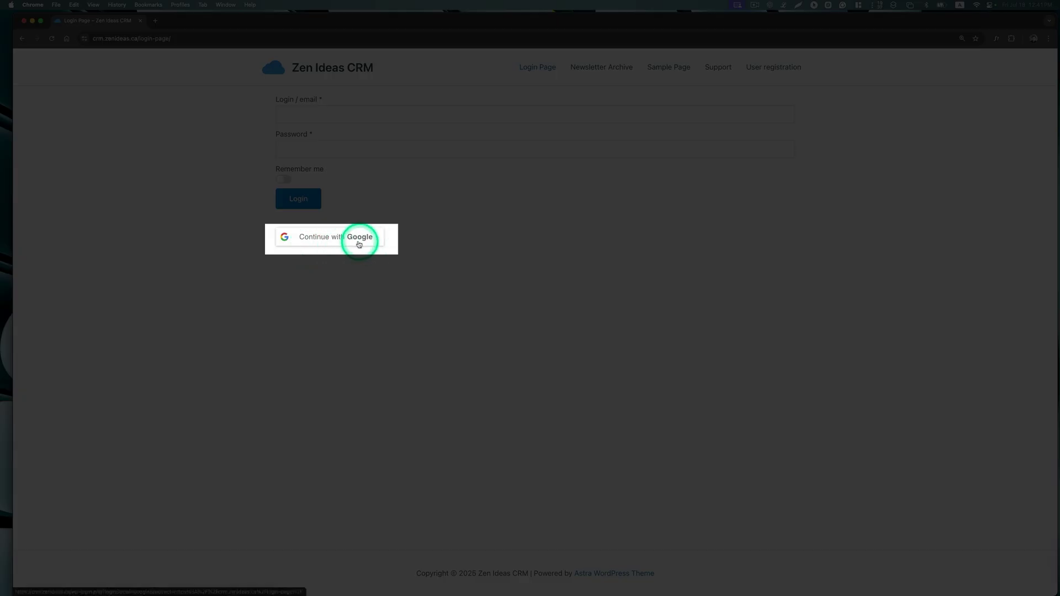
- Sign in with Continue with Google using the listed account, then open the site Dashboard
{"action": "left_click", "coordinate": [360, 246]}
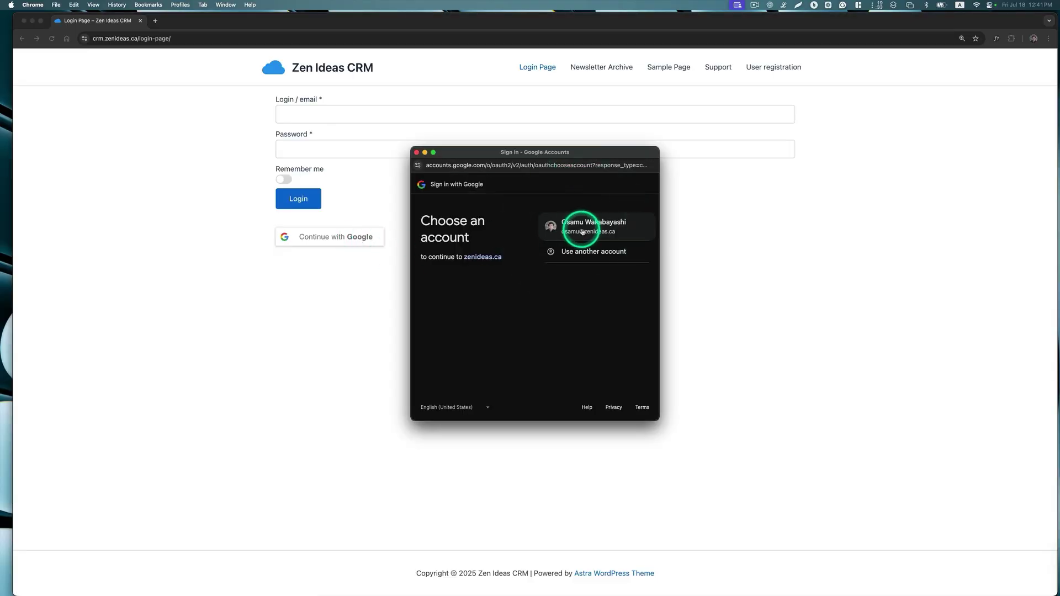
{"action": "left_click", "coordinate": [583, 231]}
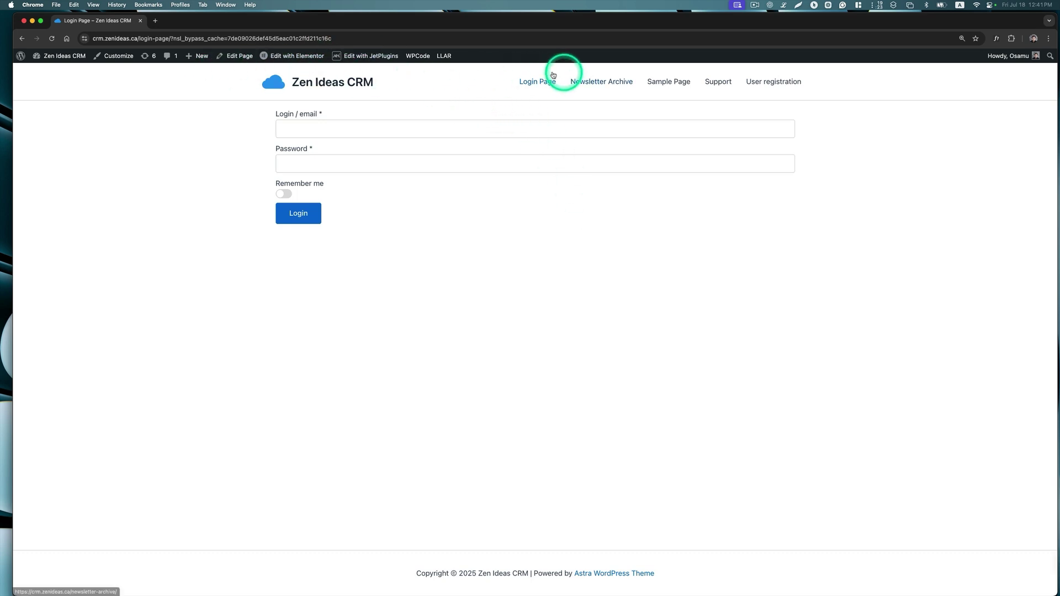
{"action": "left_click", "coordinate": [66, 57]}
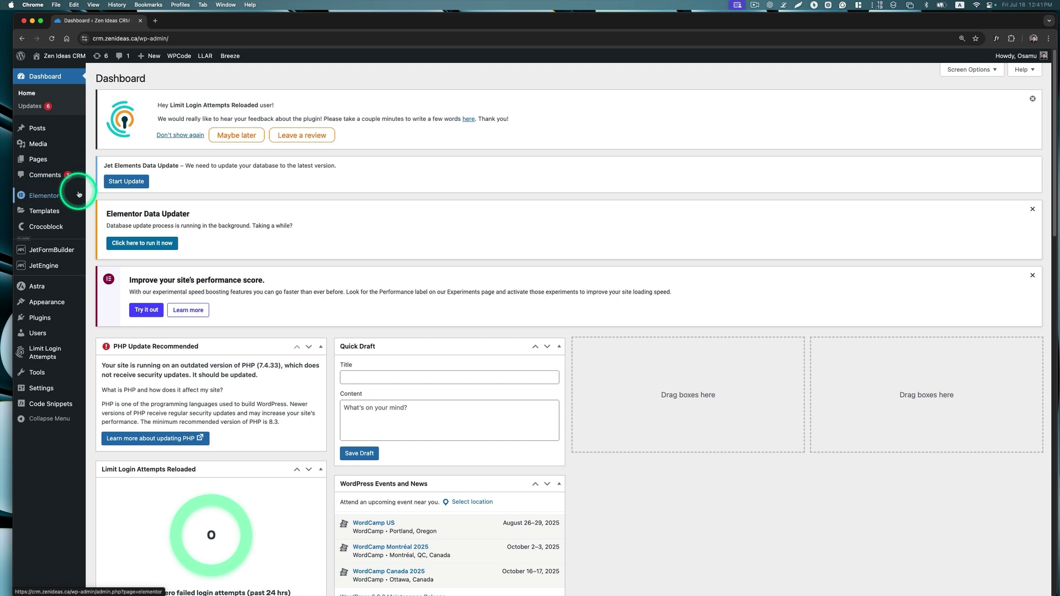
{"action": "mouse_move", "coordinate": [81, 195]}
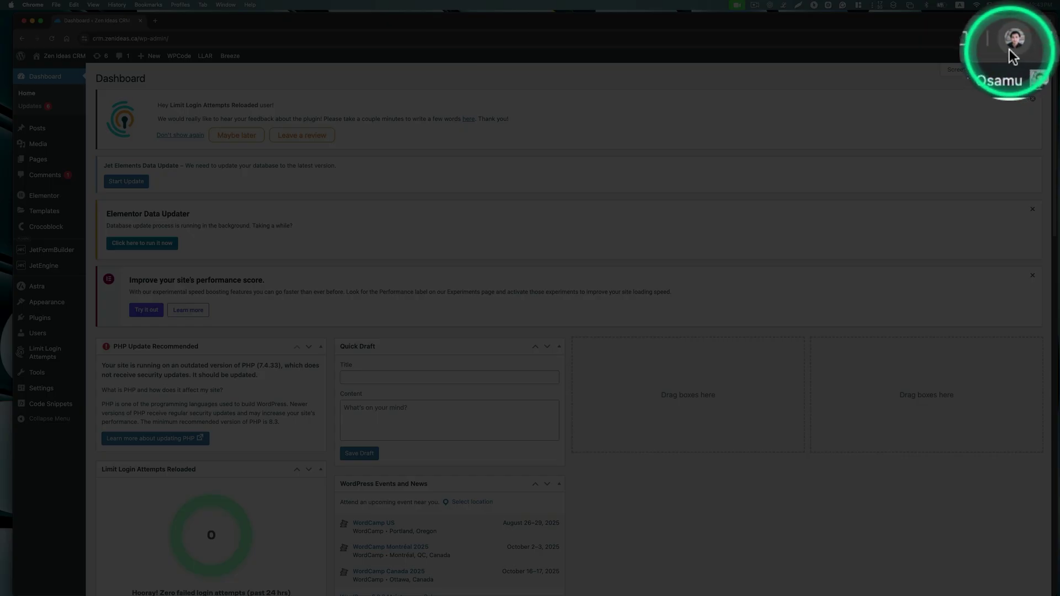
{"action": "mouse_move", "coordinate": [1009, 49]}
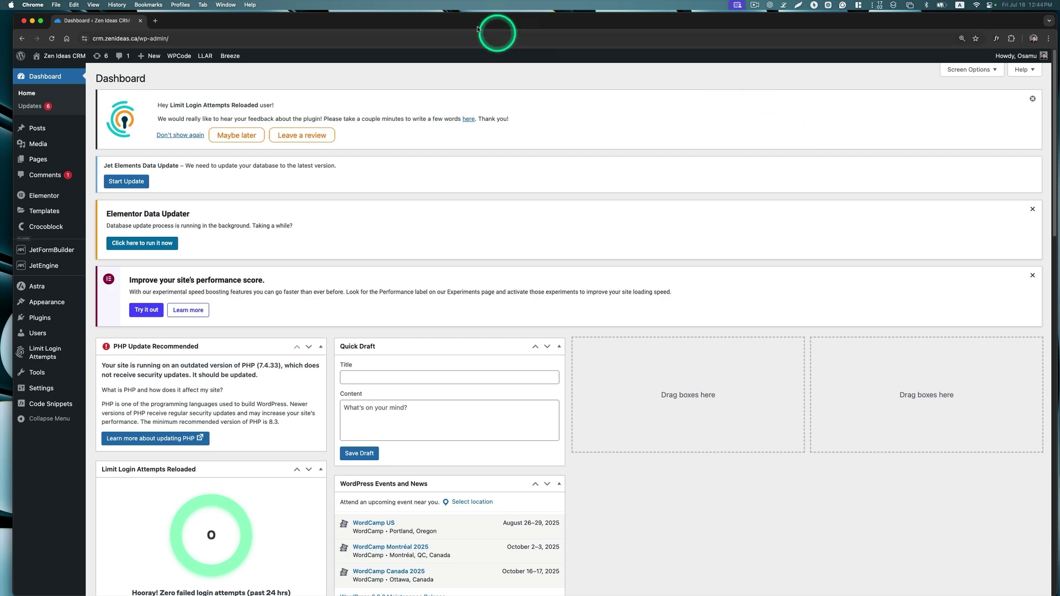
- Load crm.zenideas.ca in a new incognito Chrome window
{"action": "left_click", "coordinate": [57, 5]}
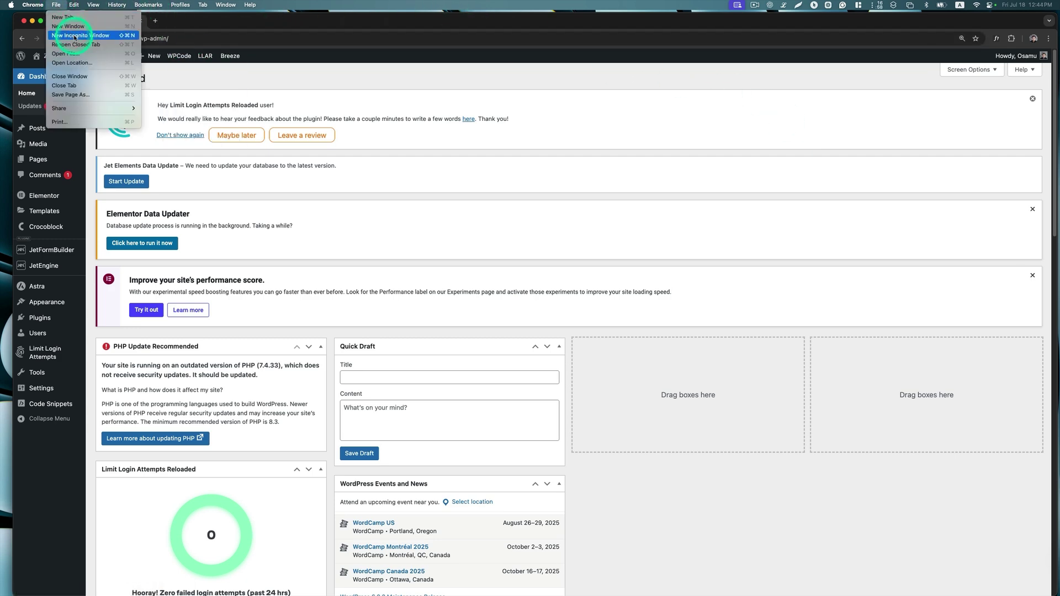
{"action": "left_click", "coordinate": [75, 35]}
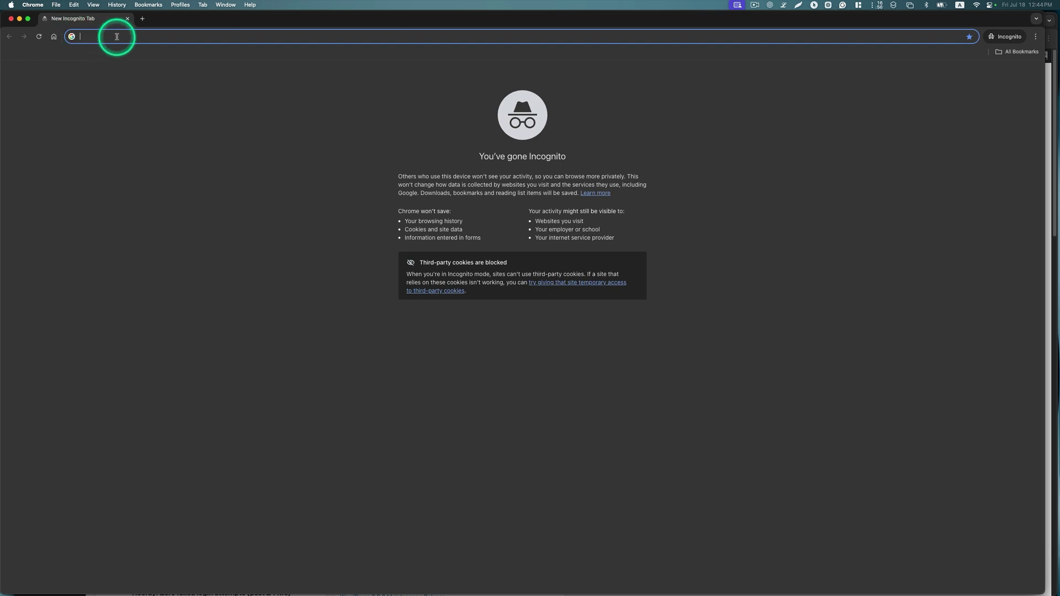
{"action": "type", "text": "https://crm.zenideas.ca"}
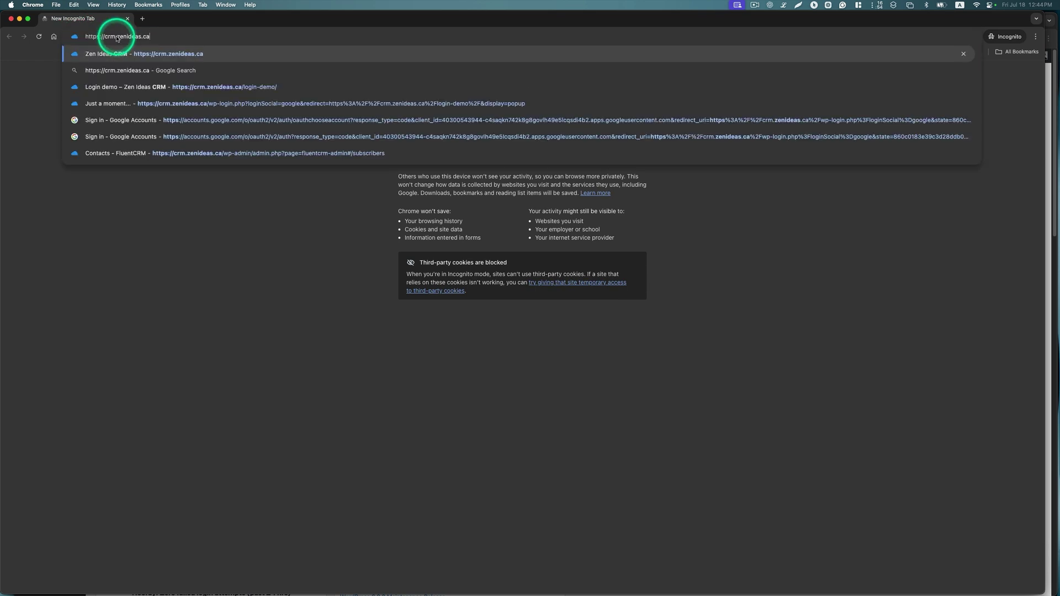
{"action": "key", "text": "Return"}
- On the Login Page, start Continue with Google and tick the Cloudflare verification box
{"action": "left_click", "coordinate": [521, 66]}
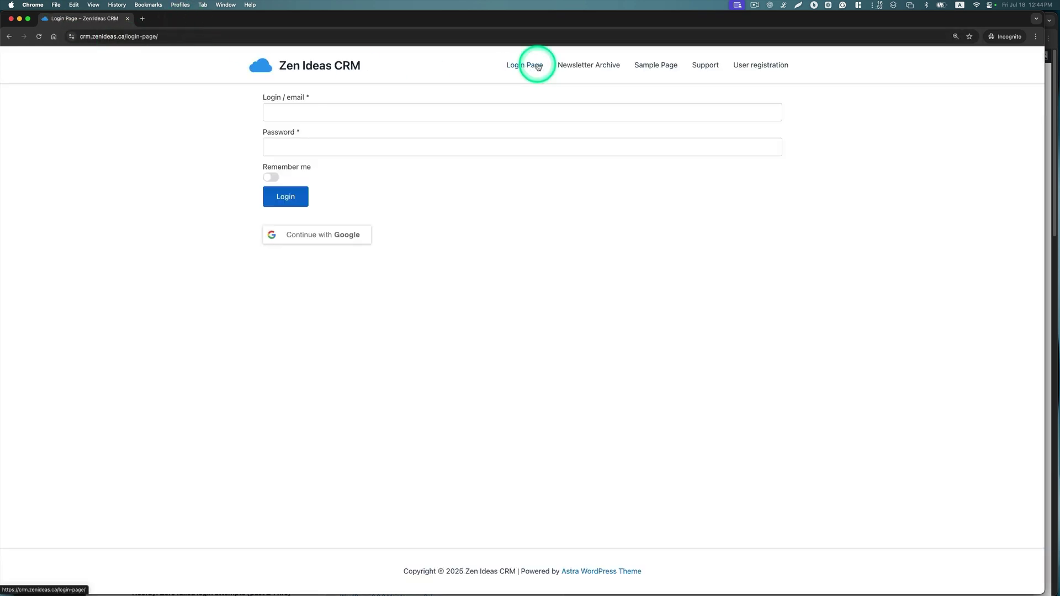
{"action": "left_click", "coordinate": [317, 238]}
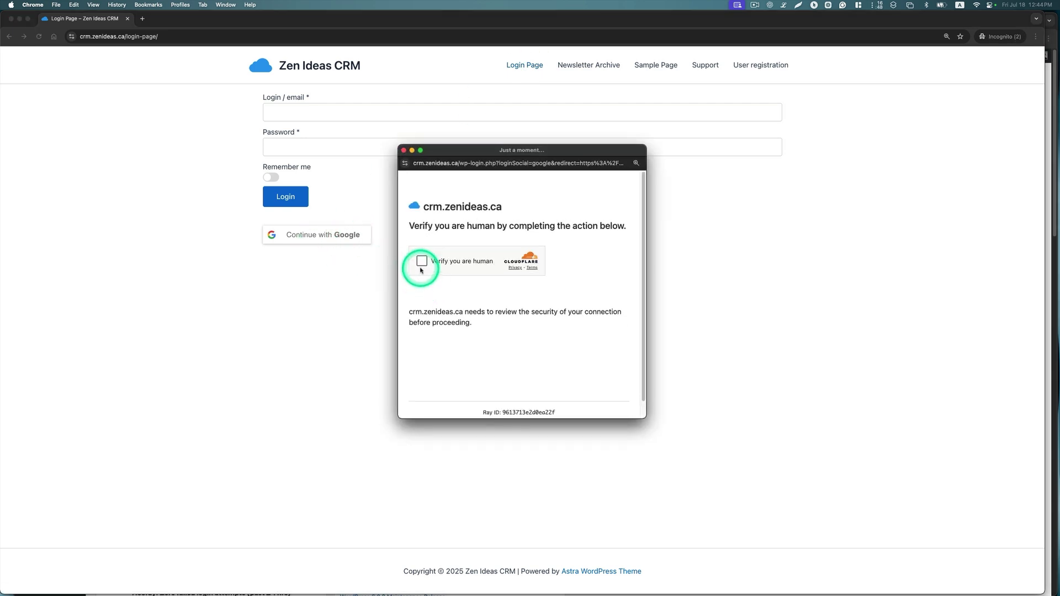
{"action": "left_click", "coordinate": [421, 266]}
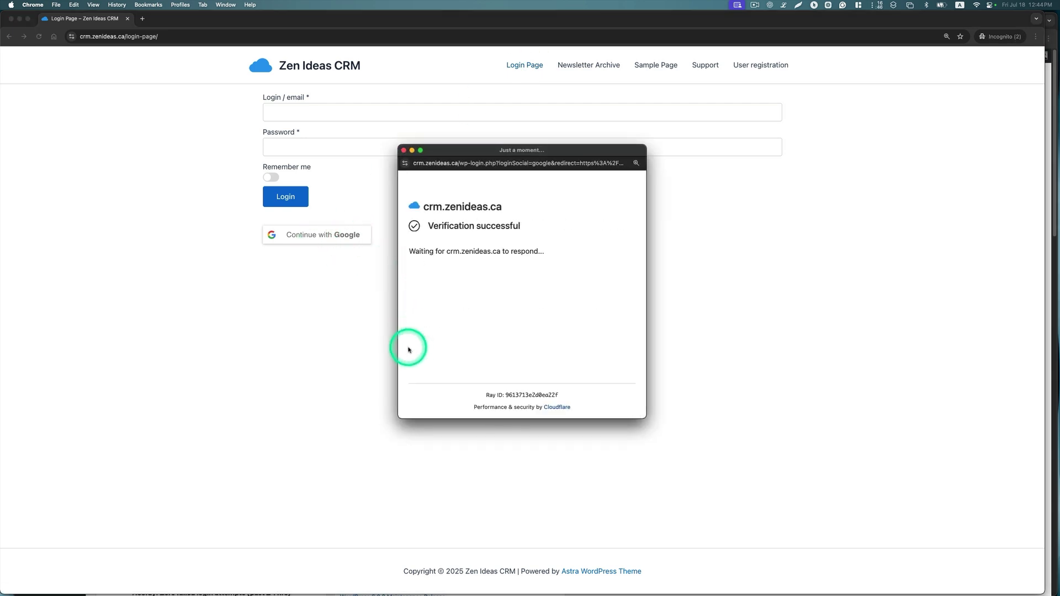